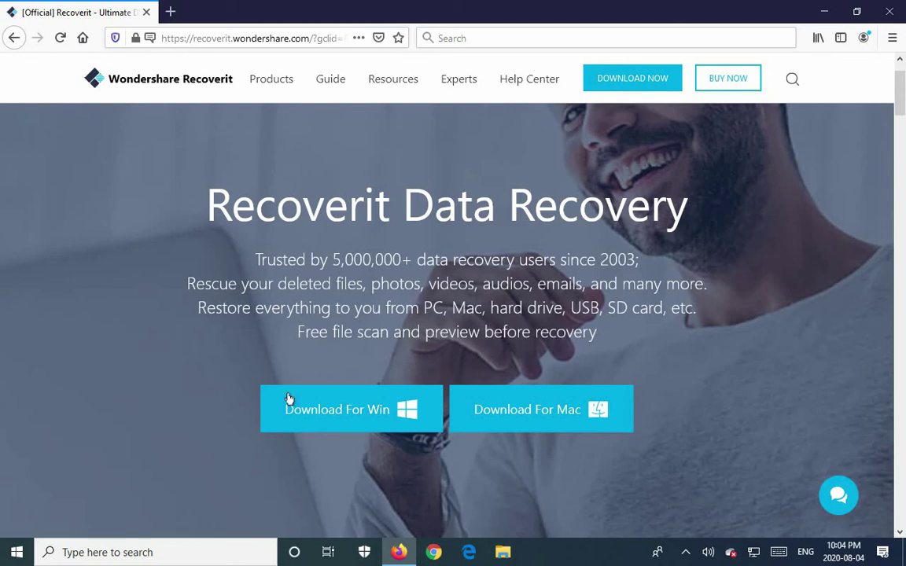
Download the Recoverit Windows installer recoverit_setup_full4134.exe and run it.
left_click(315, 419)
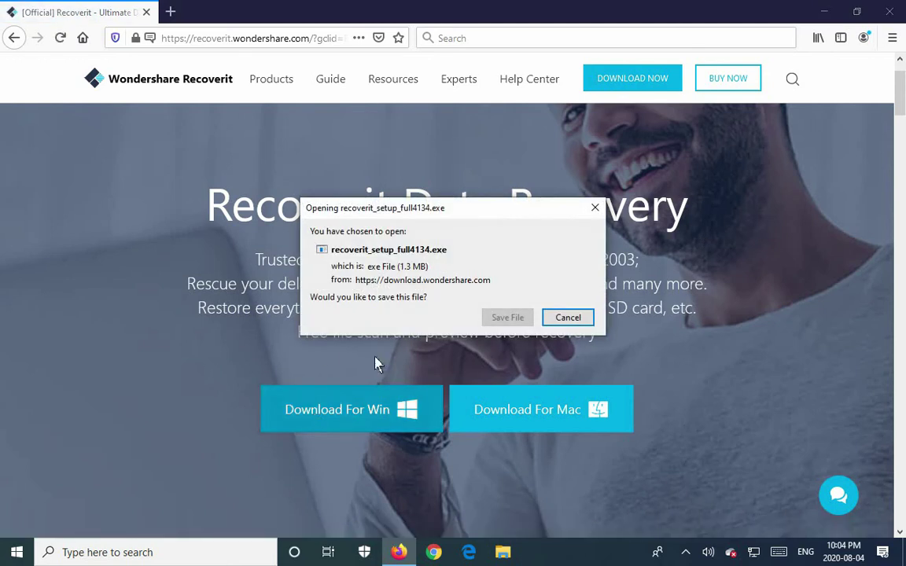
left_click(507, 317)
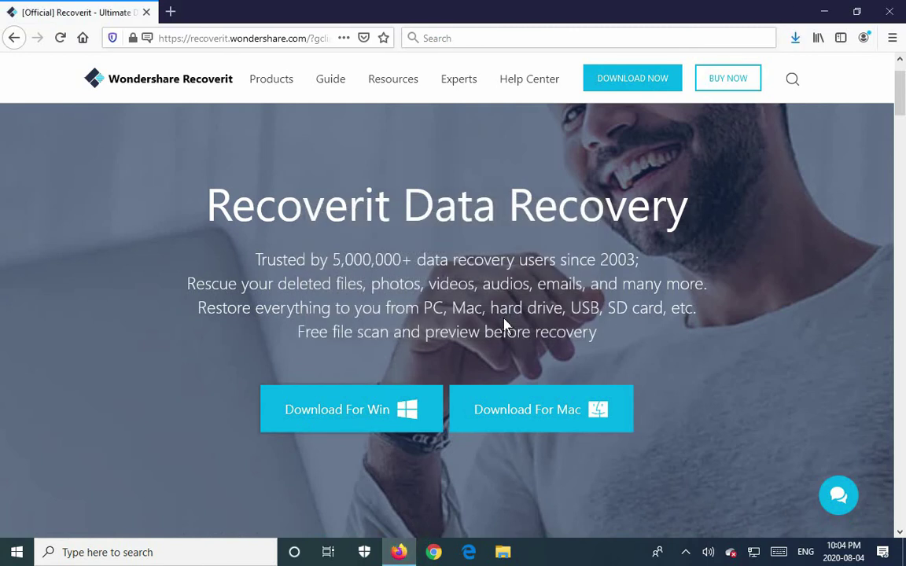
left_click(796, 41)
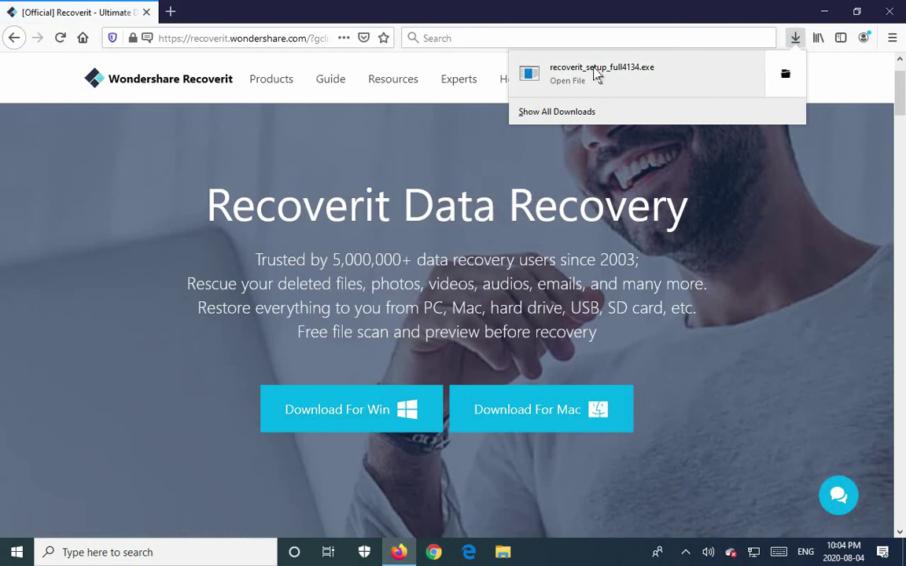
left_click(633, 72)
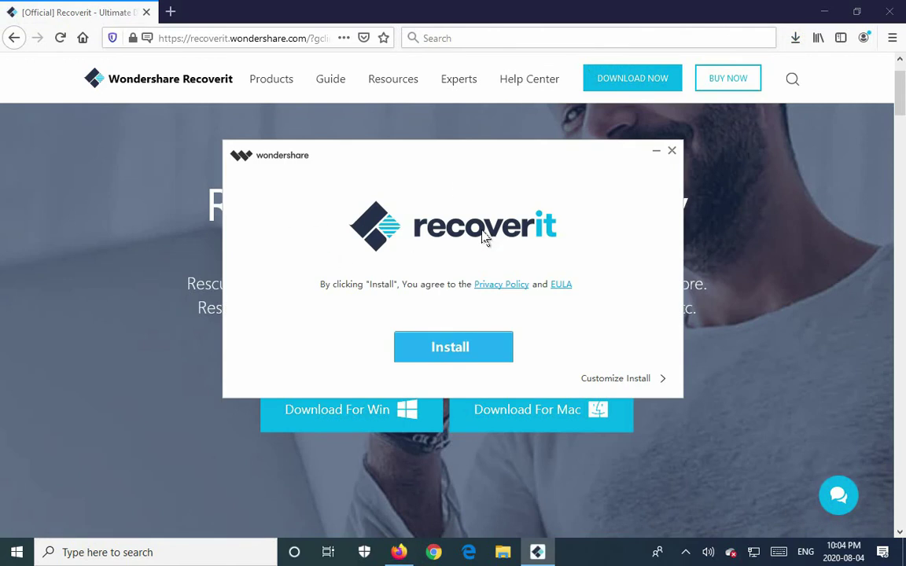
Close Firefox and expand the installer's custom options, keeping English as the language.
left_click(891, 18)
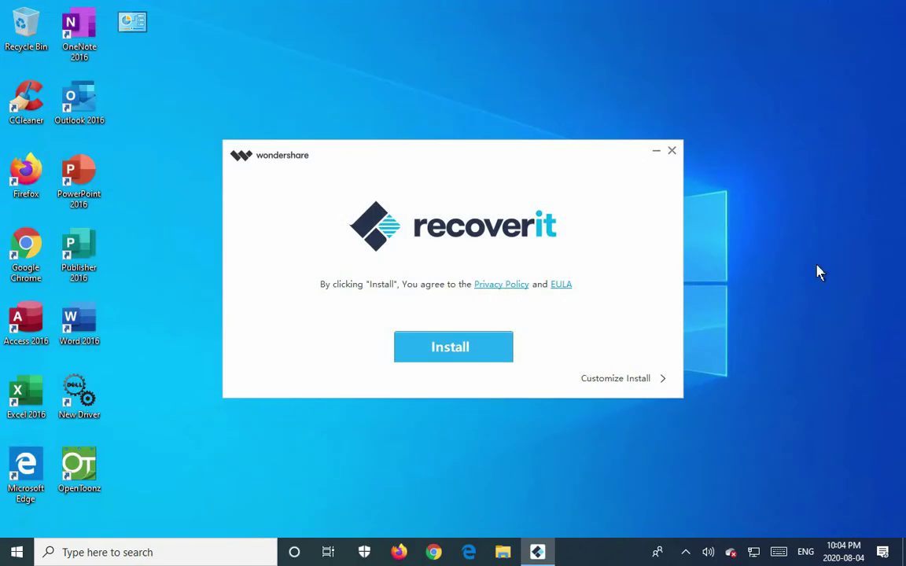
left_click(619, 381)
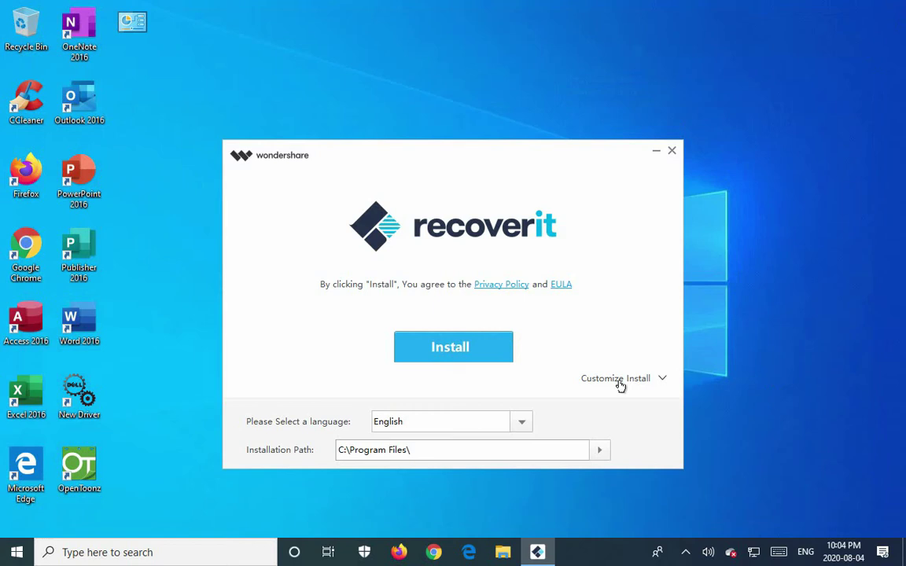
left_click(522, 422)
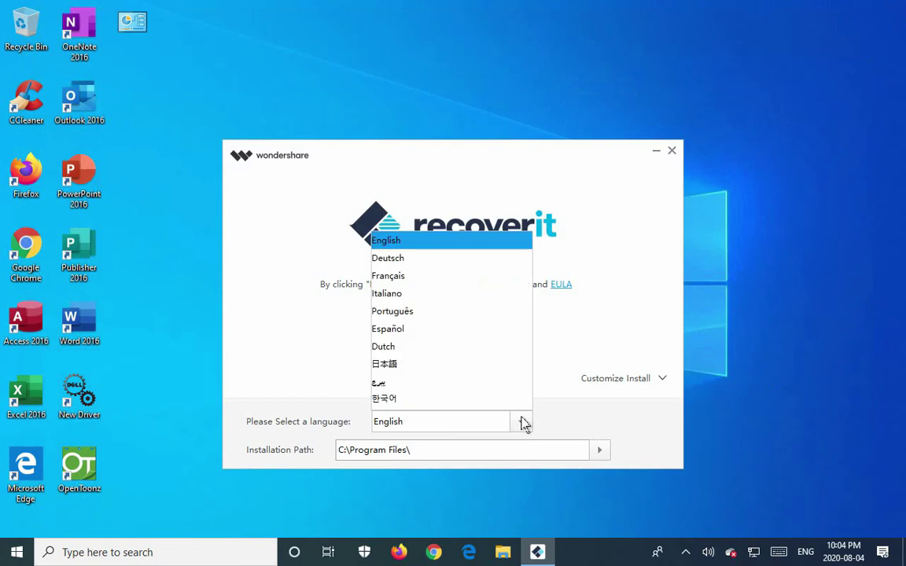
left_click(522, 423)
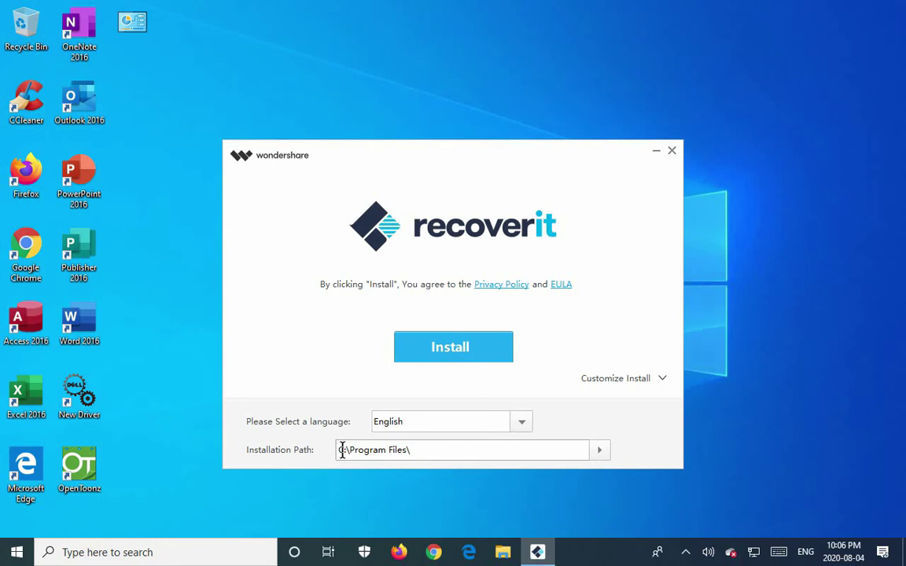
left_click(344, 453)
key("ctrl+a")
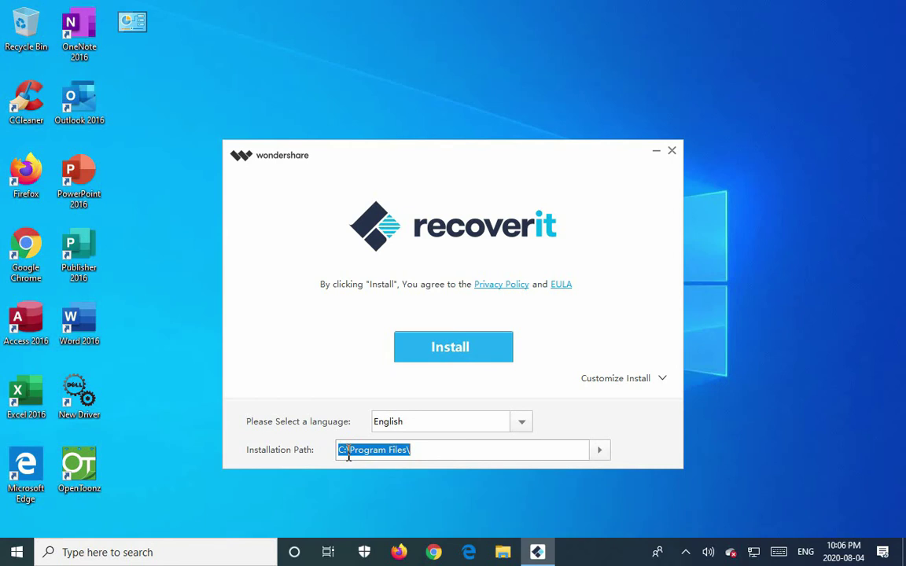
left_click(503, 454)
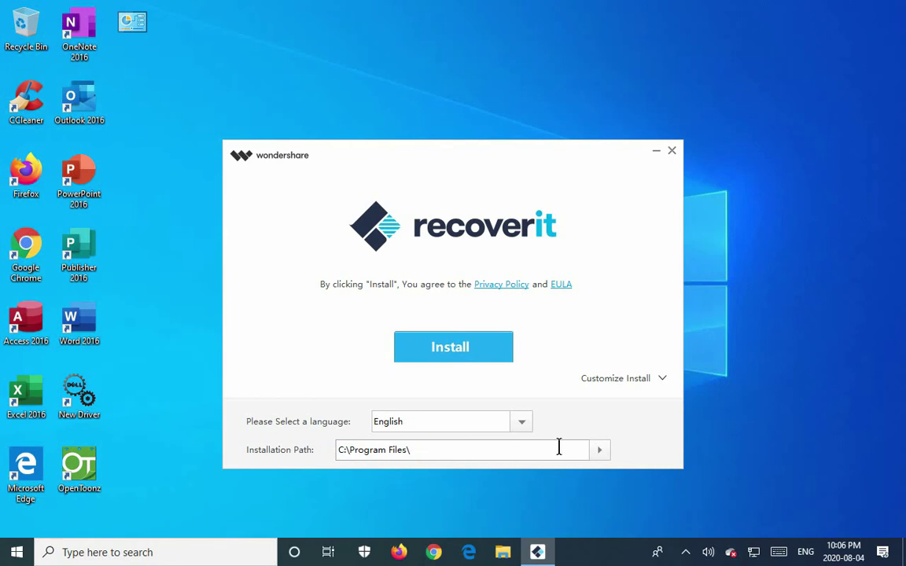
key("Home")
key("Right")
key("Right")
key("Right")
Install Recoverit and wait until setup reaches 100% and offers Start Now.
left_click(447, 354)
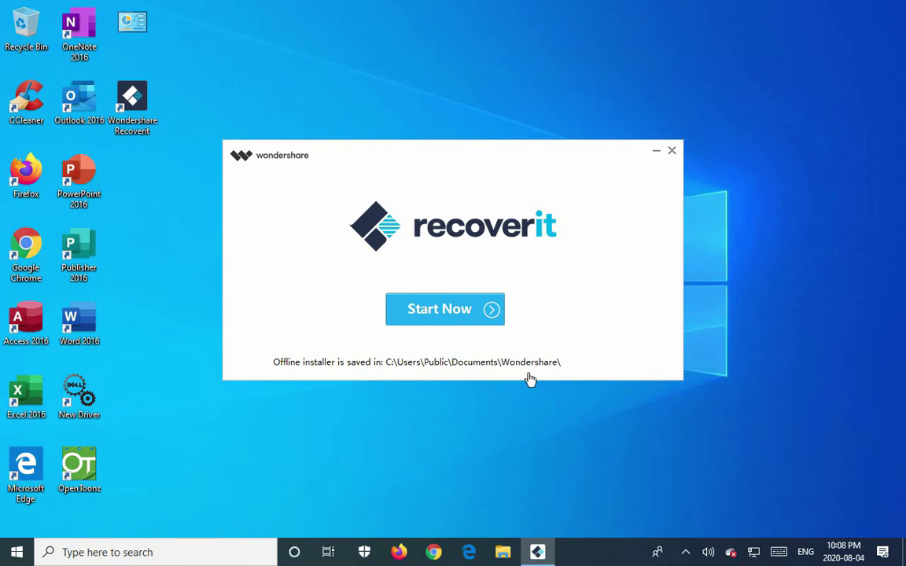
Start Recoverit, then scroll and minimize the Firefox thank-you page to reveal it.
left_click(437, 315)
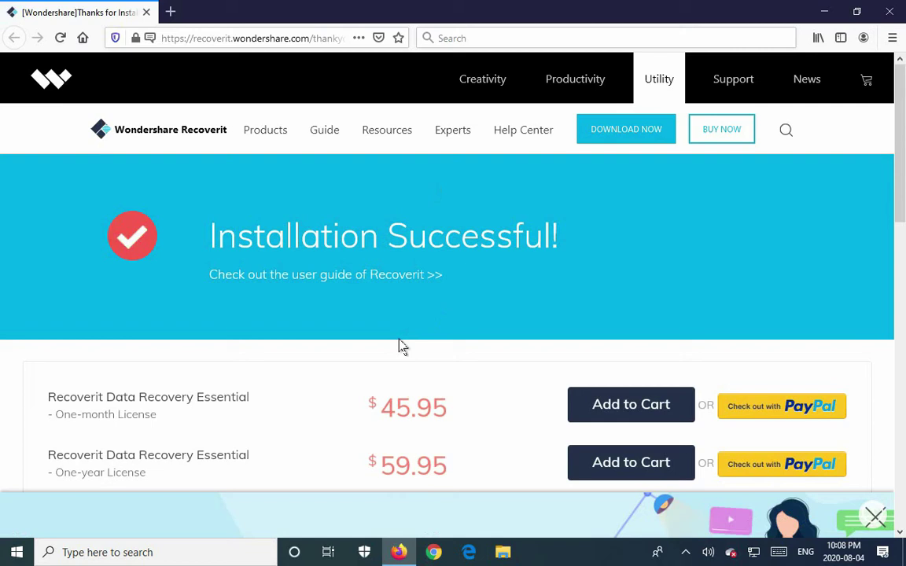
scroll(449, 313, "down", 3)
scroll(449, 314, "down", 1)
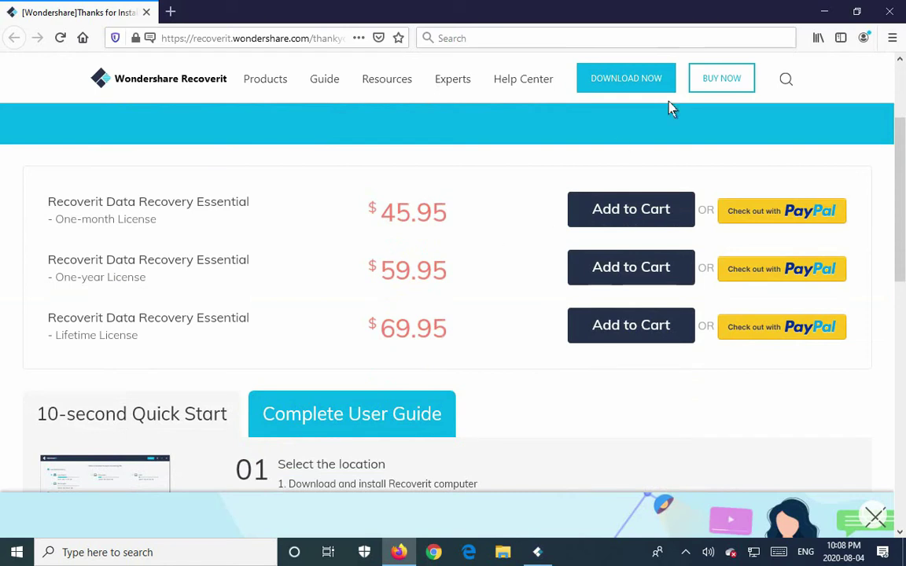
left_click(823, 13)
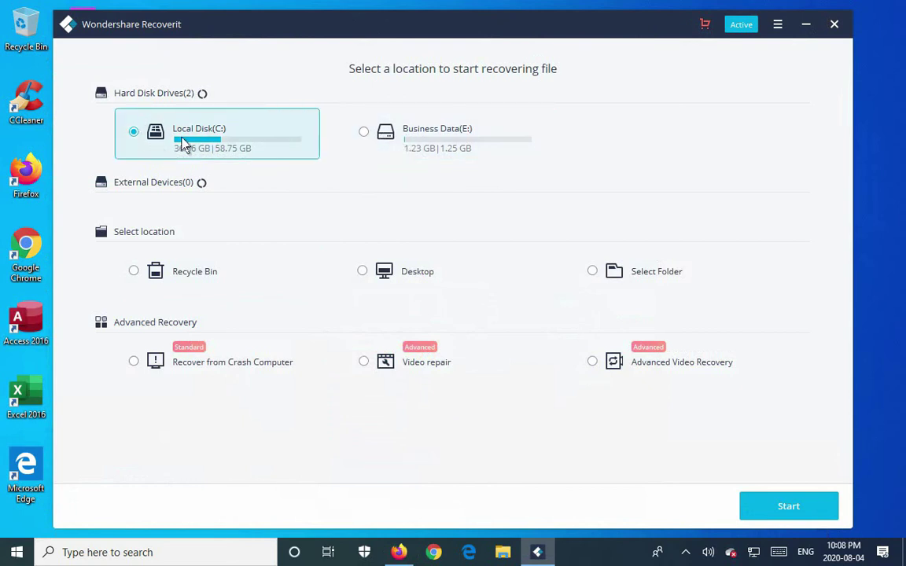
Select Business Data(E:) under Hard Disk Drives as the recovery location.
left_click(373, 148)
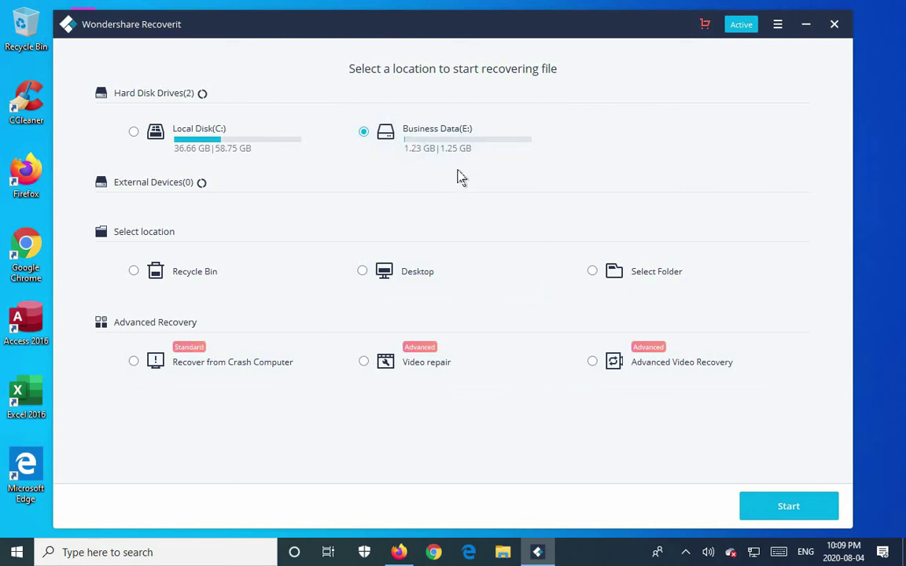
Scan Business Data(E:) until it reports 117 files found (127.59 MB).
left_click(787, 507)
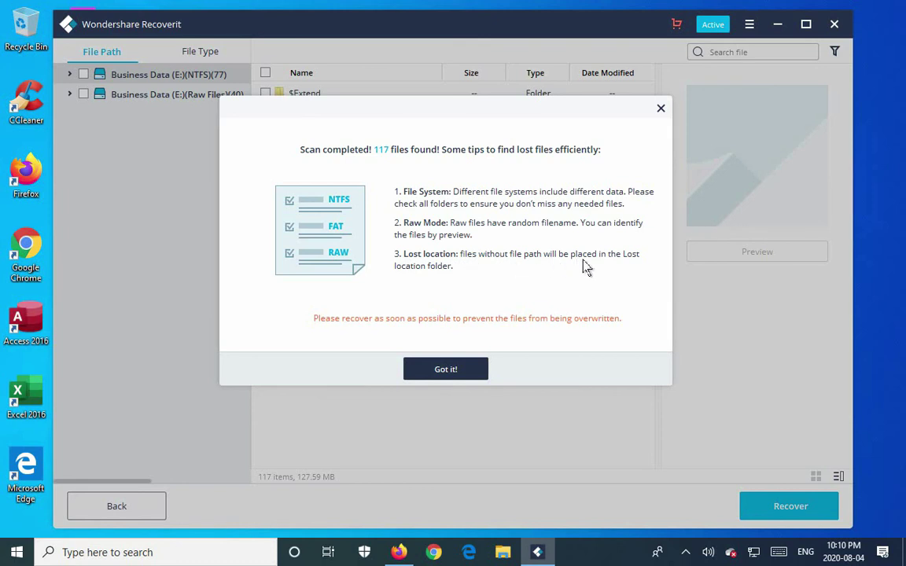
Dismiss the scan-completed tips with 'Got it!' to view the E: drive results.
left_click(445, 371)
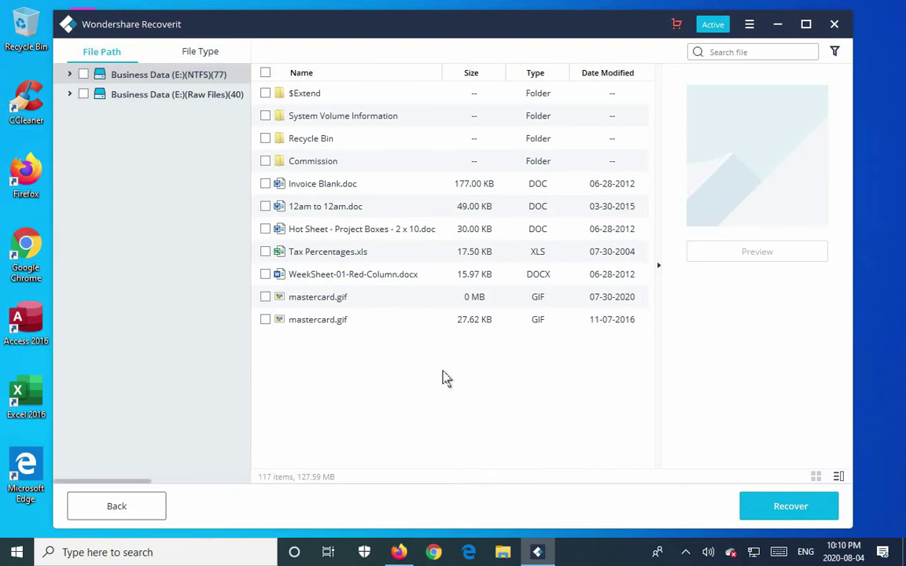
Expand Business Data (E:)(NTFS), Business Data (E:)(Raw Files) and Recycle Bin in the File Path tree.
left_click(69, 75)
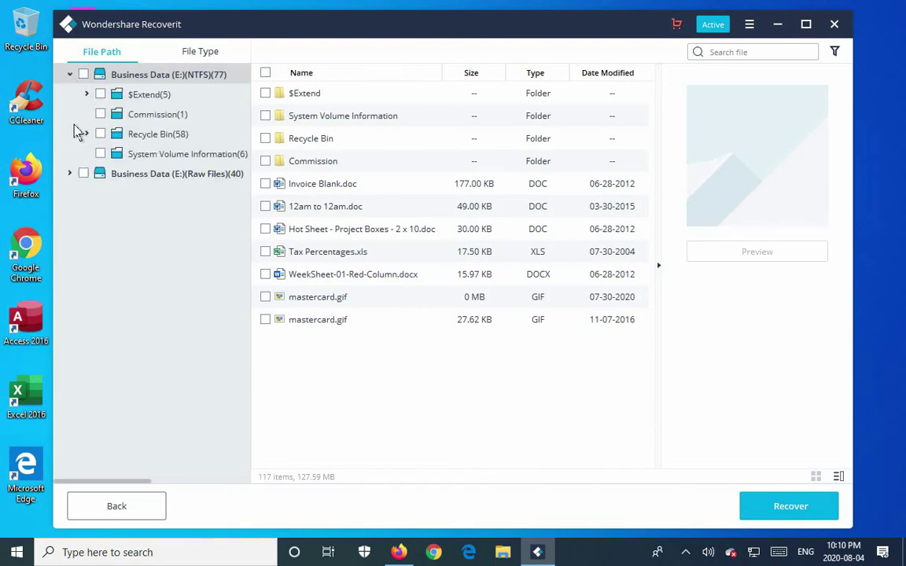
left_click(69, 174)
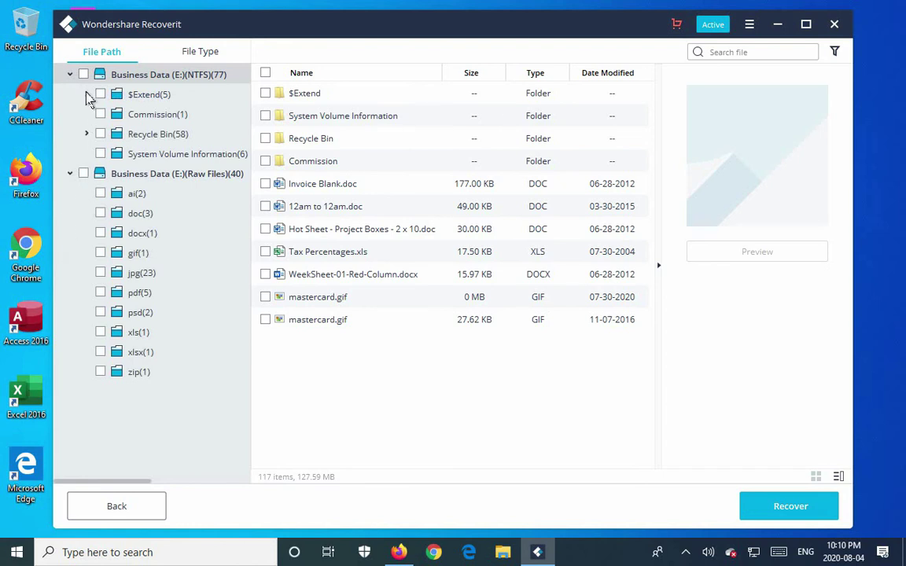
left_click(86, 135)
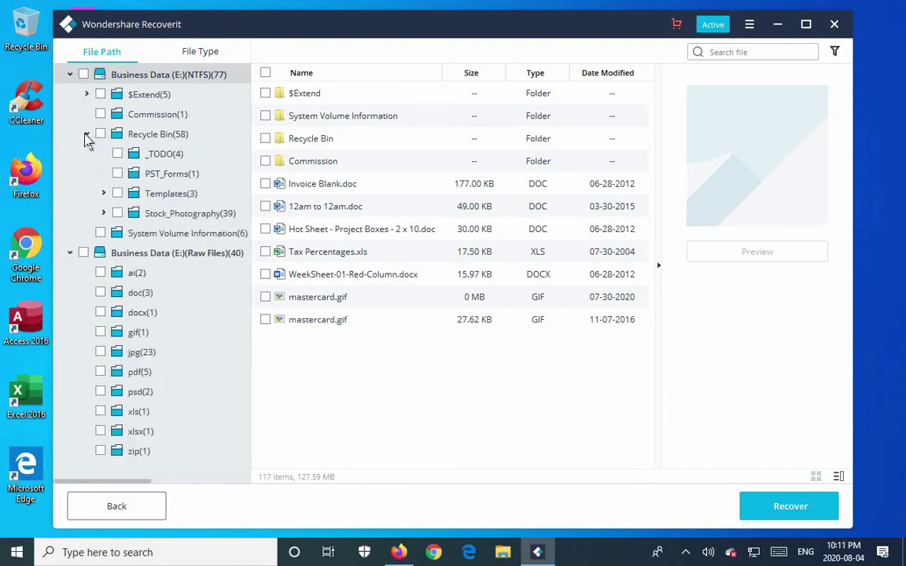
Mark PST_Forms and Templates for recovery, browsing Templates and its Source Files subfolder.
left_click(148, 180)
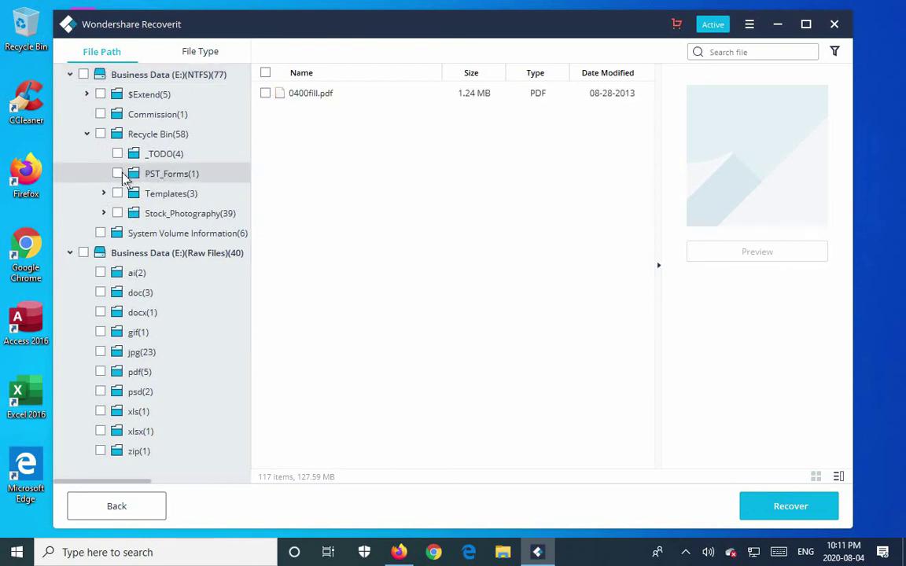
left_click(118, 174)
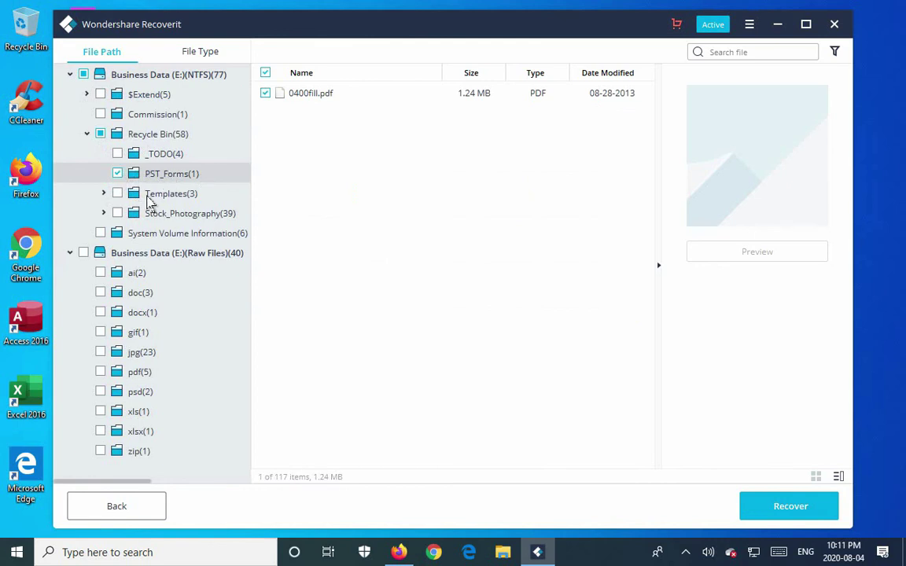
left_click(116, 195)
left_click(104, 193)
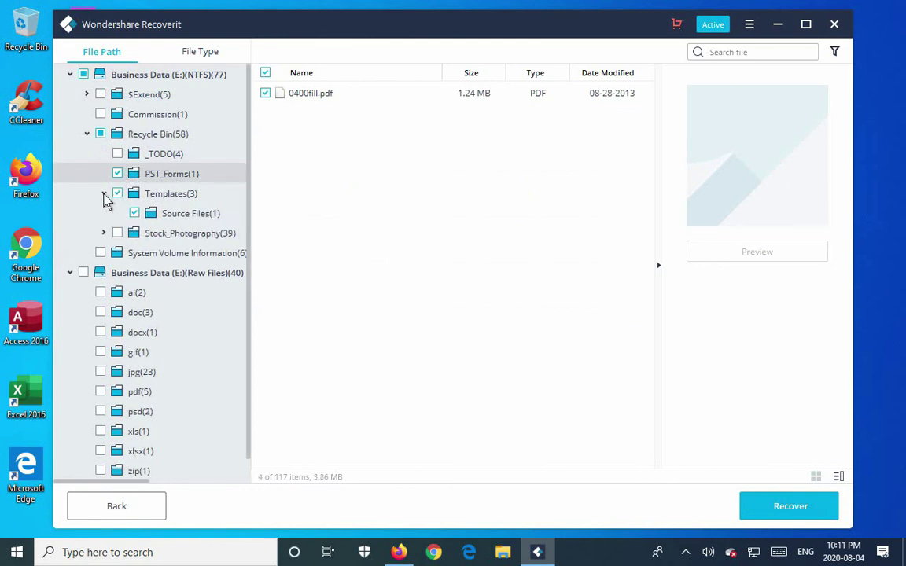
left_click(156, 197)
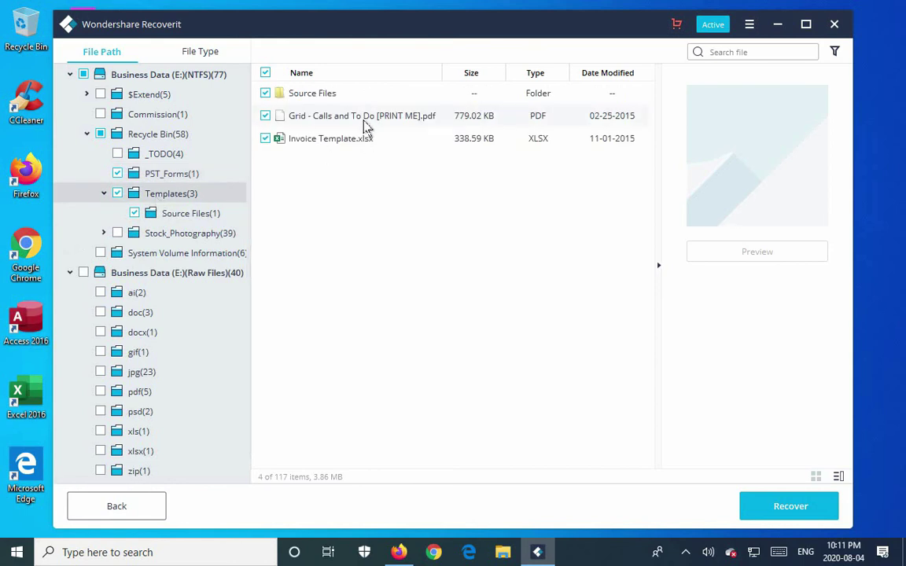
left_click(188, 213)
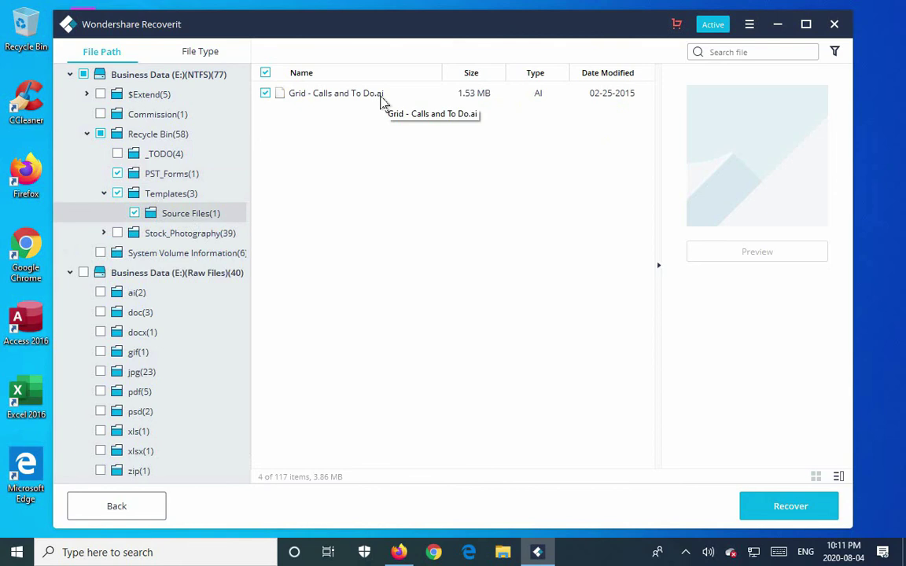
Mark Stock_Photography for recovery, browse Free from Deposit Photos, and widen the folder tree.
left_click(117, 234)
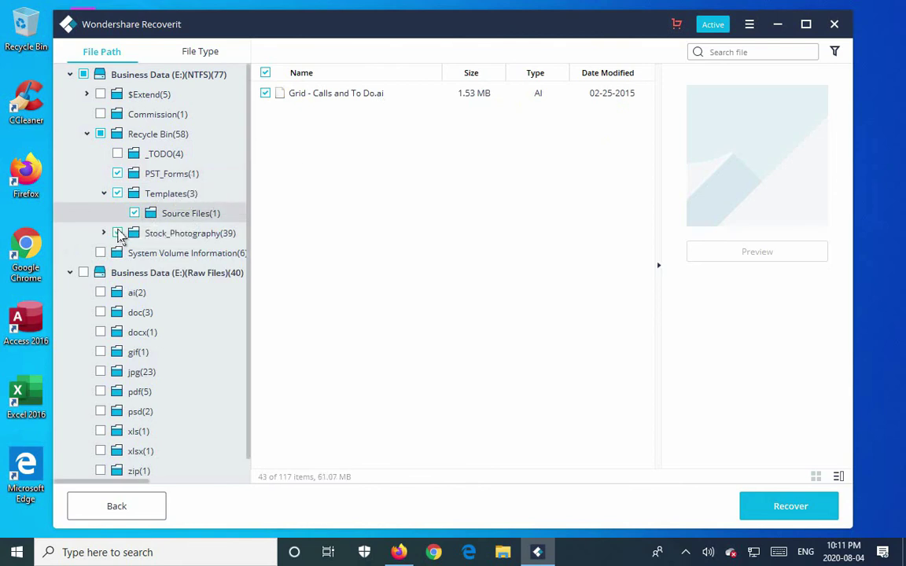
left_click(103, 233)
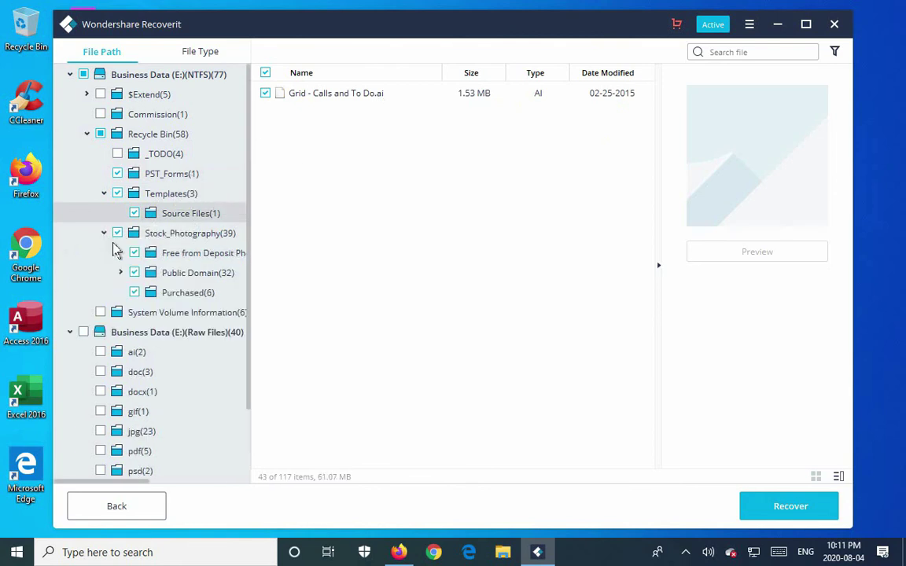
left_click(196, 259)
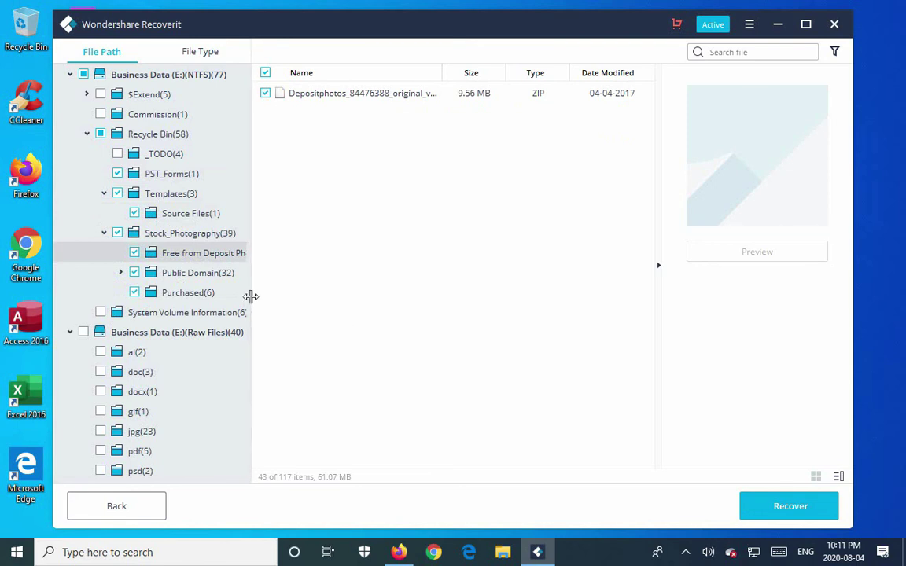
left_click_drag(250, 296, 313, 300)
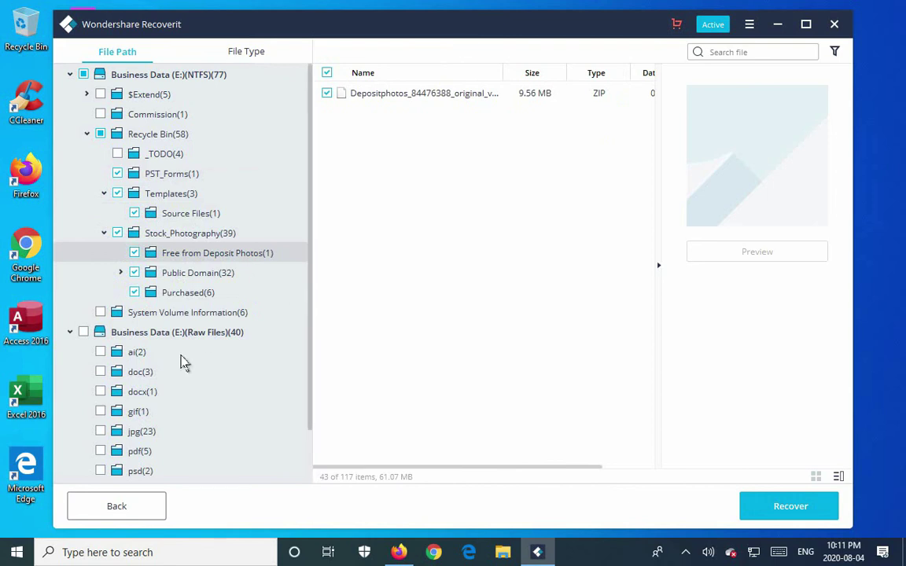
Expand Public Domain and list the seven images in its Crops subfolder.
left_click(120, 273)
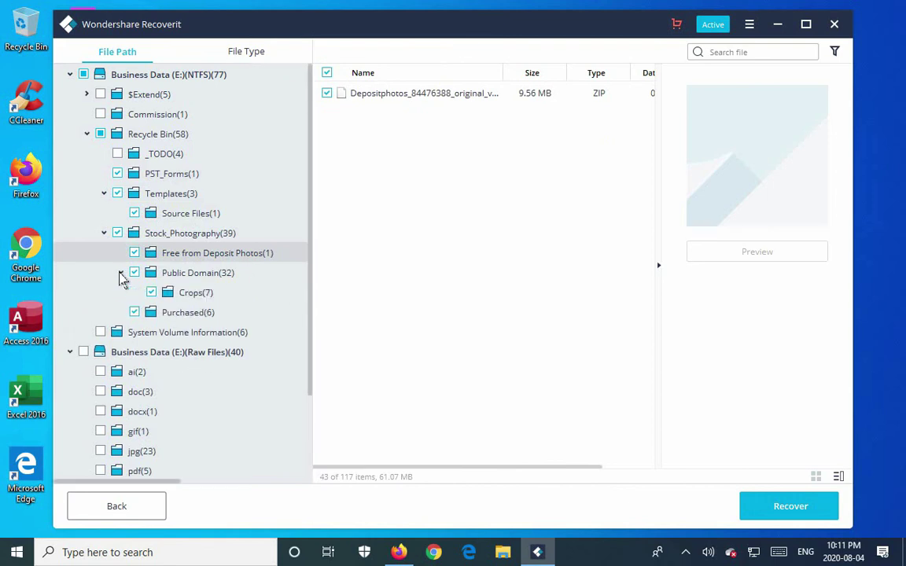
left_click(193, 293)
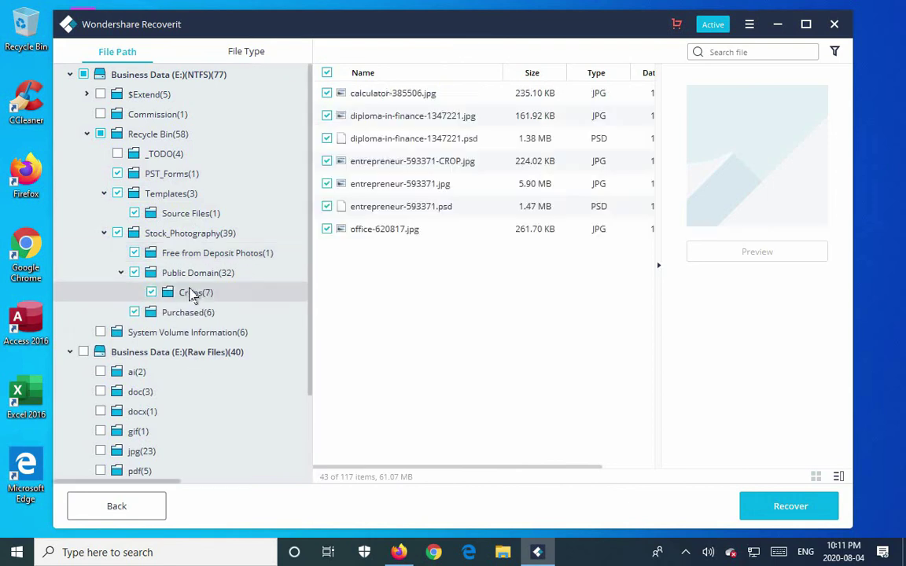
Preview the entrepreneur, diploma, calculator and office JPGs, then list System Volume Information's files.
left_click(423, 169)
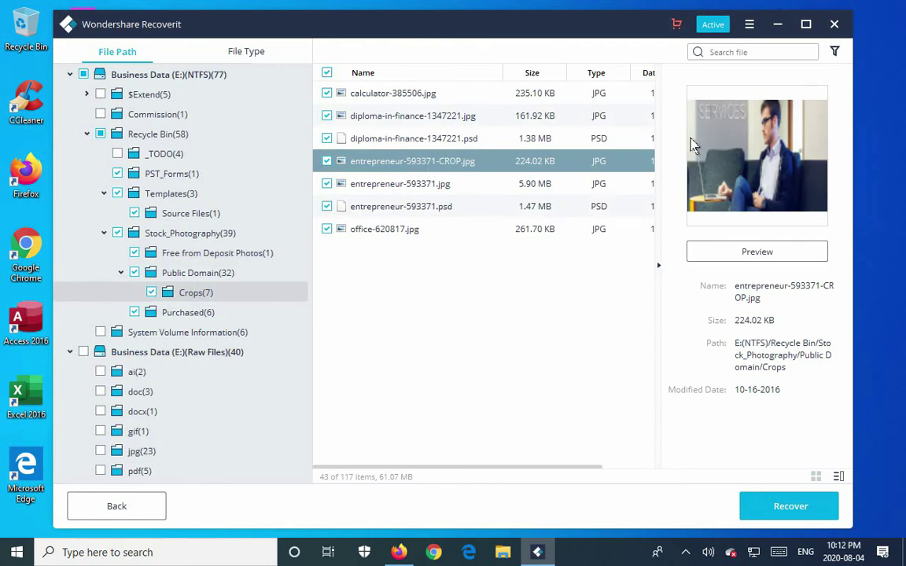
left_click(445, 187)
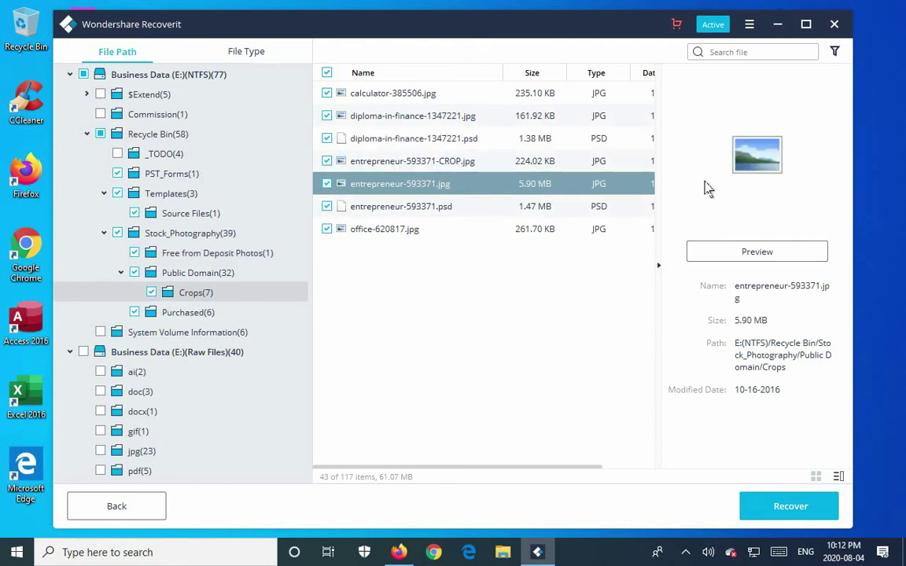
left_click(437, 116)
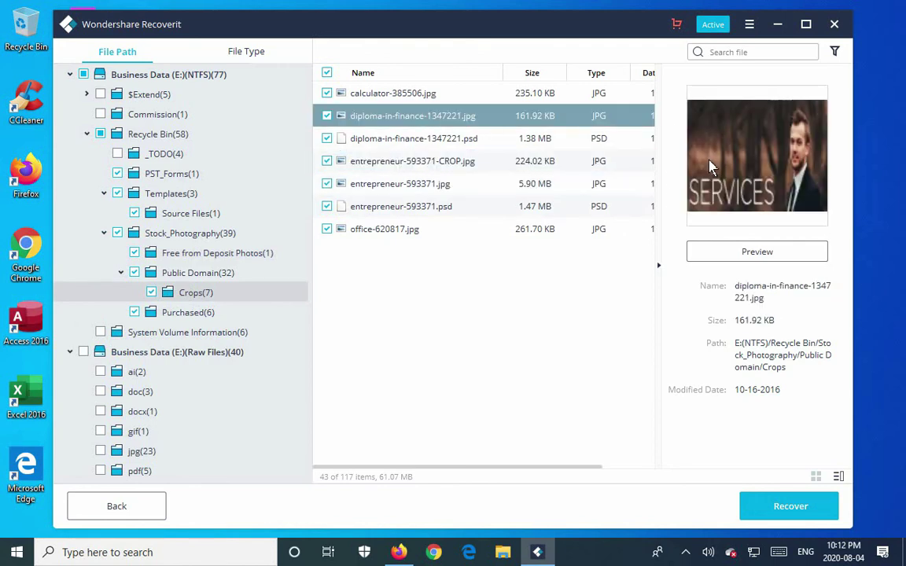
left_click(422, 96)
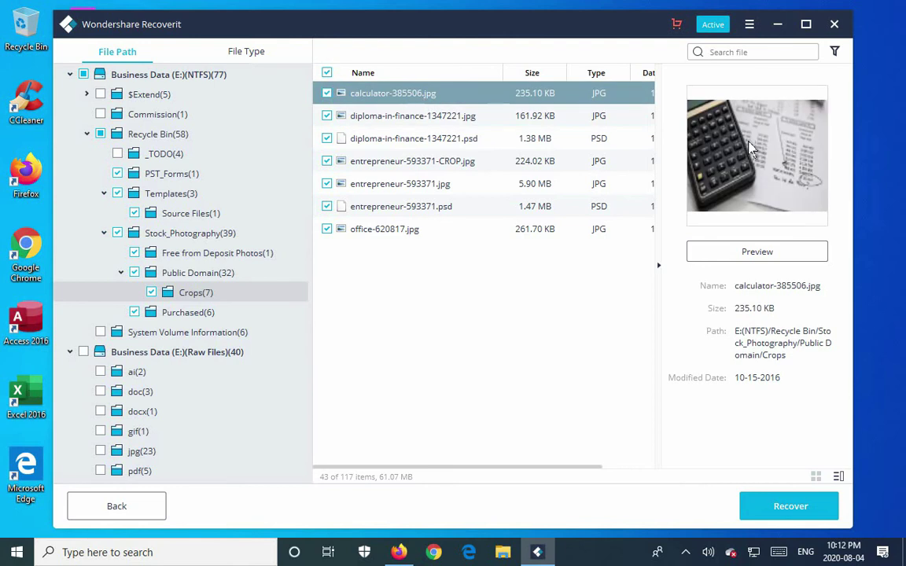
left_click(406, 230)
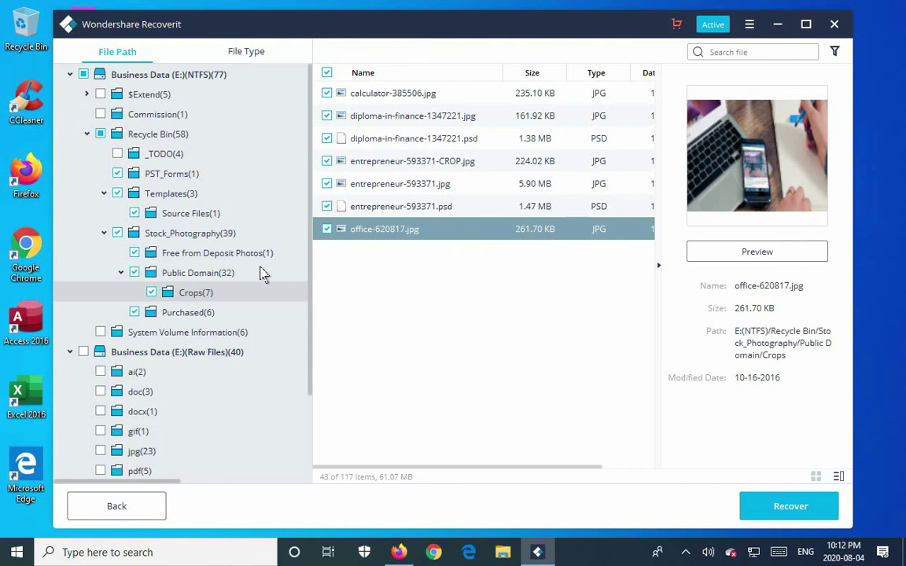
left_click(143, 335)
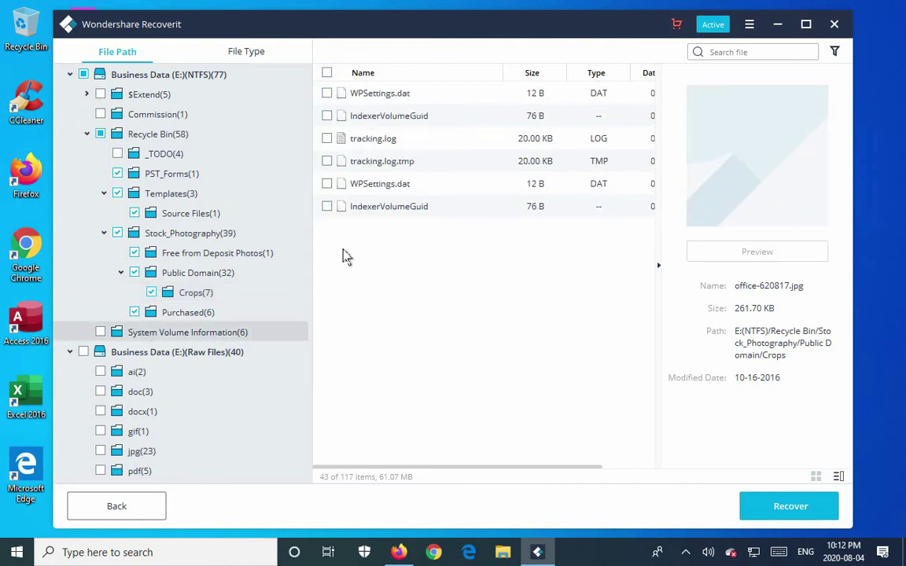
Mark the Commission folder and try previewing Commission Calculations Spreadsheet.xls, closing the failed preview.
left_click(100, 115)
left_click(156, 116)
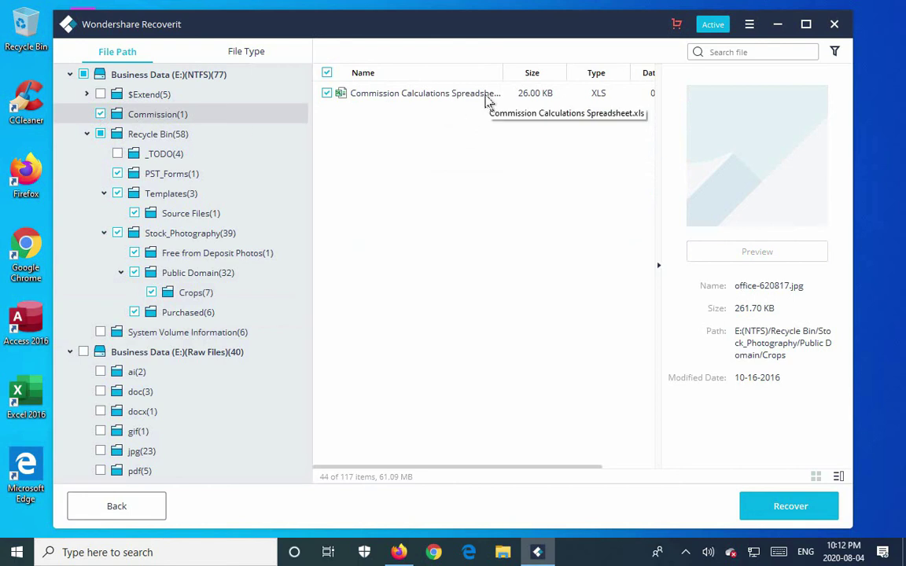
double_click(430, 100)
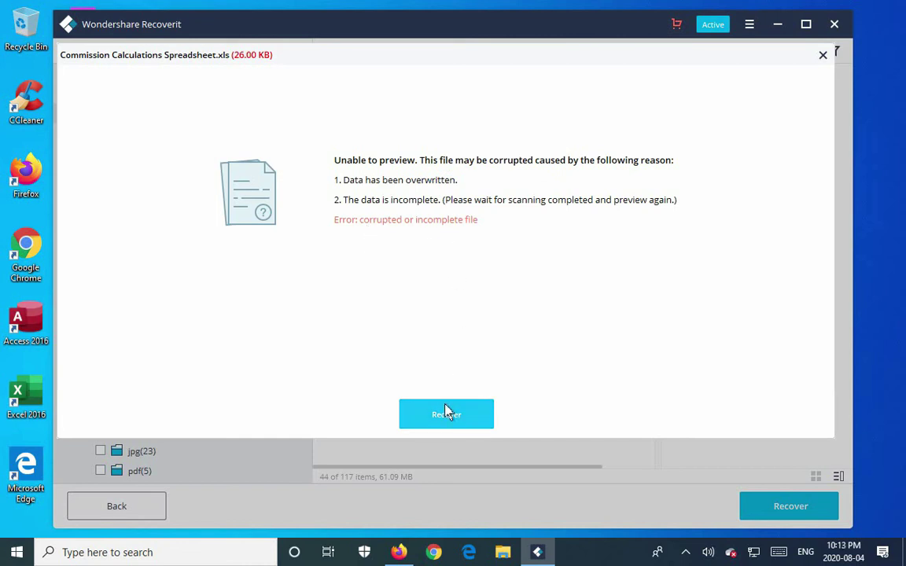
left_click(822, 55)
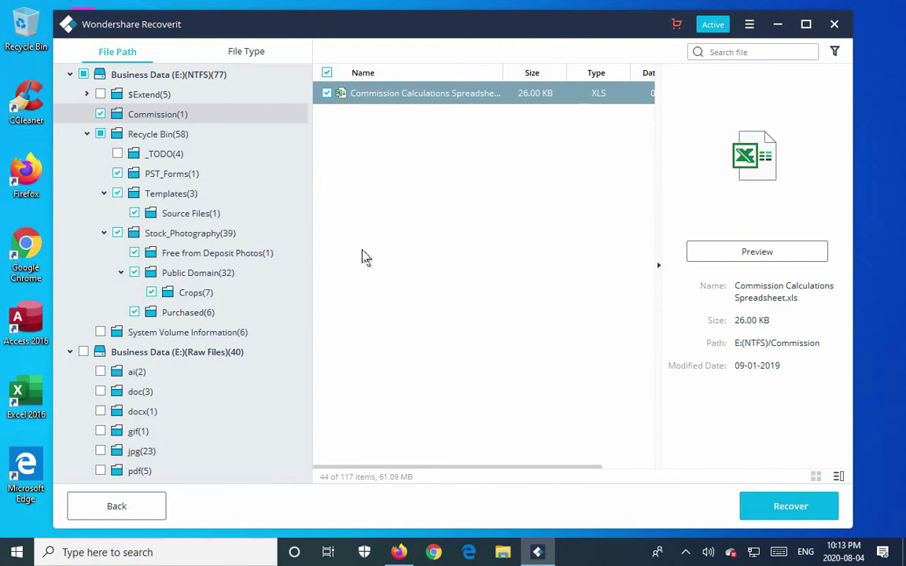
Scroll the File Path tree and list the raw ai(2) files 00000006.ai and 00000008.ai.
scroll(283, 320, "down", 1)
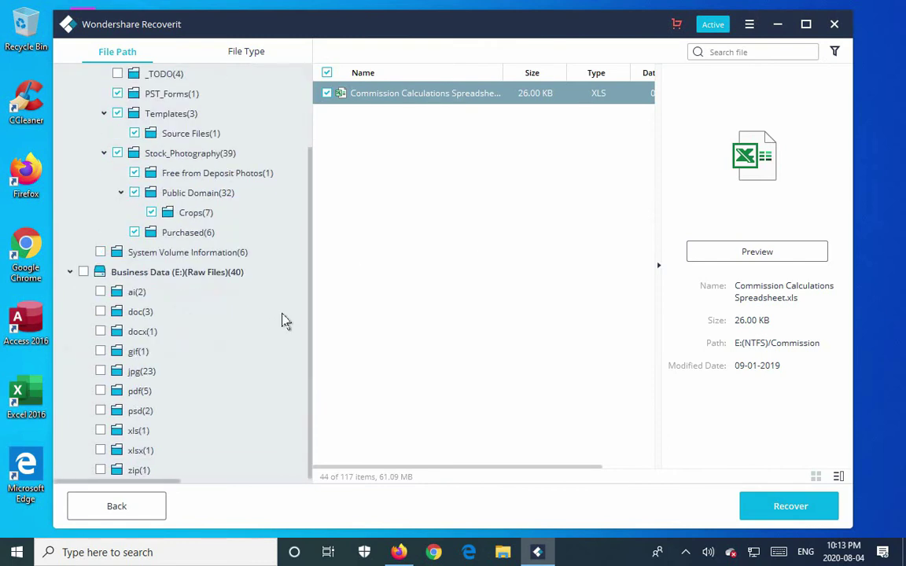
scroll(283, 319, "up", 1)
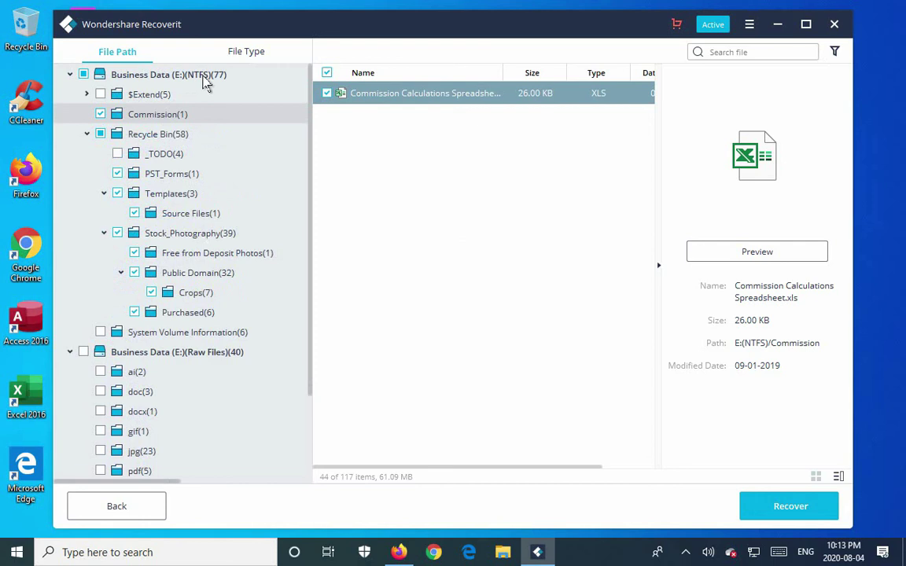
scroll(223, 275, "down", 1)
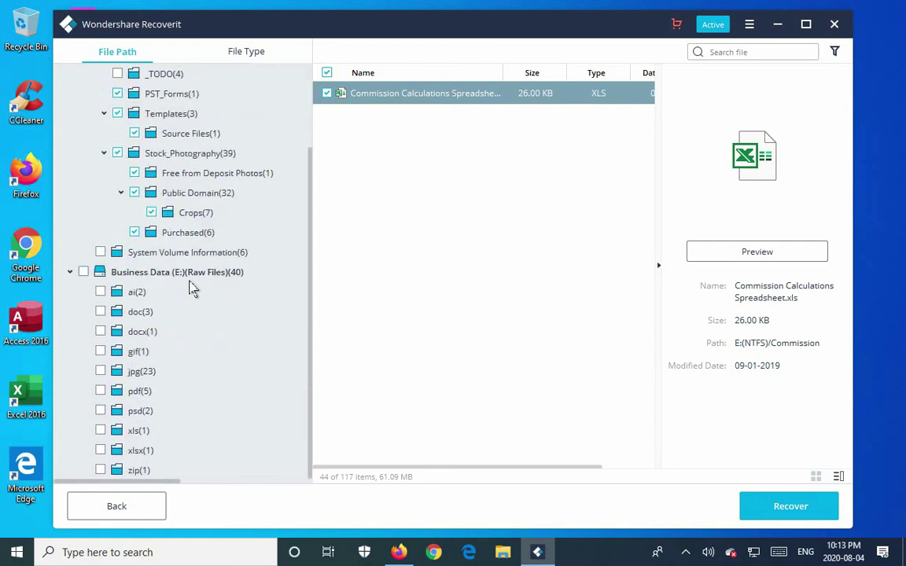
scroll(195, 317, "up", 1)
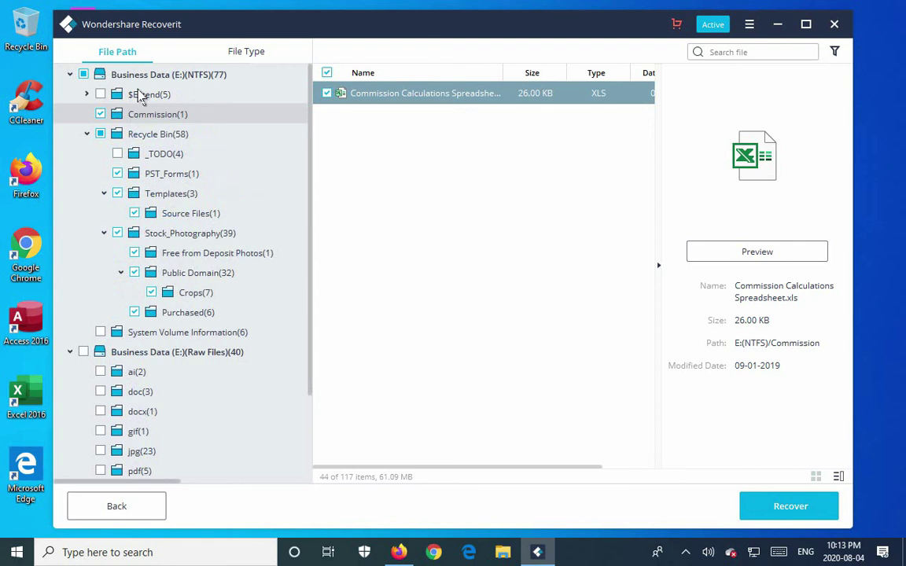
scroll(175, 263, "down", 1)
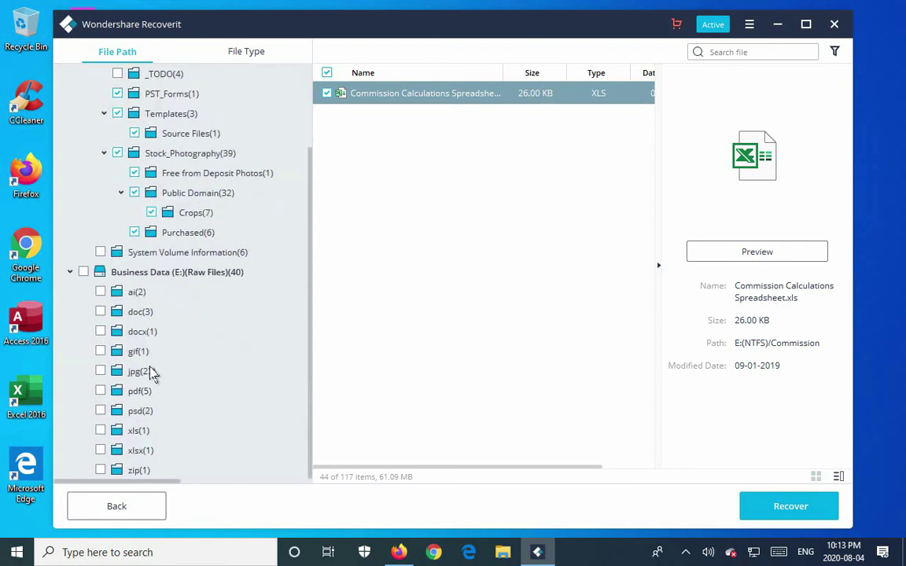
left_click(122, 297)
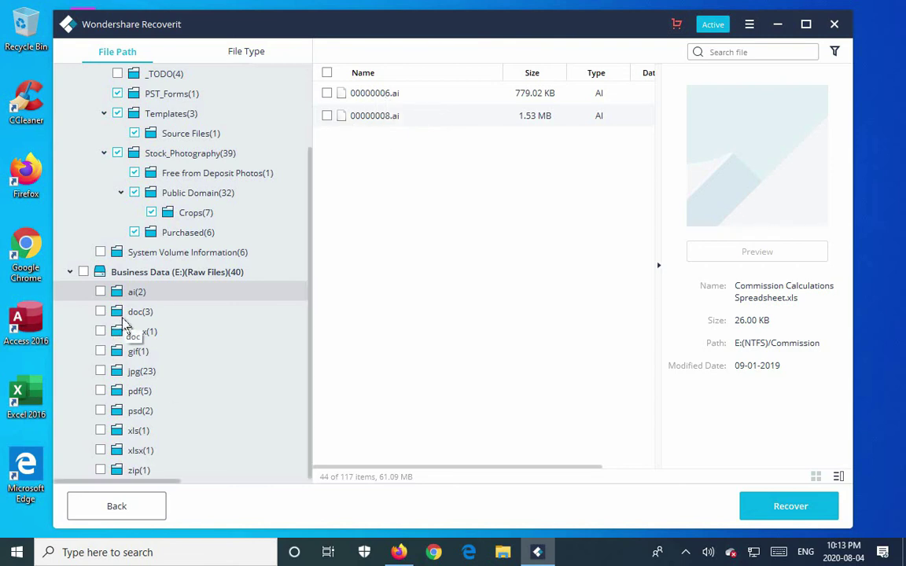
Mark all Business Data (E:) raw files and view the psd, xls, xlsx and zip folders.
left_click(84, 272)
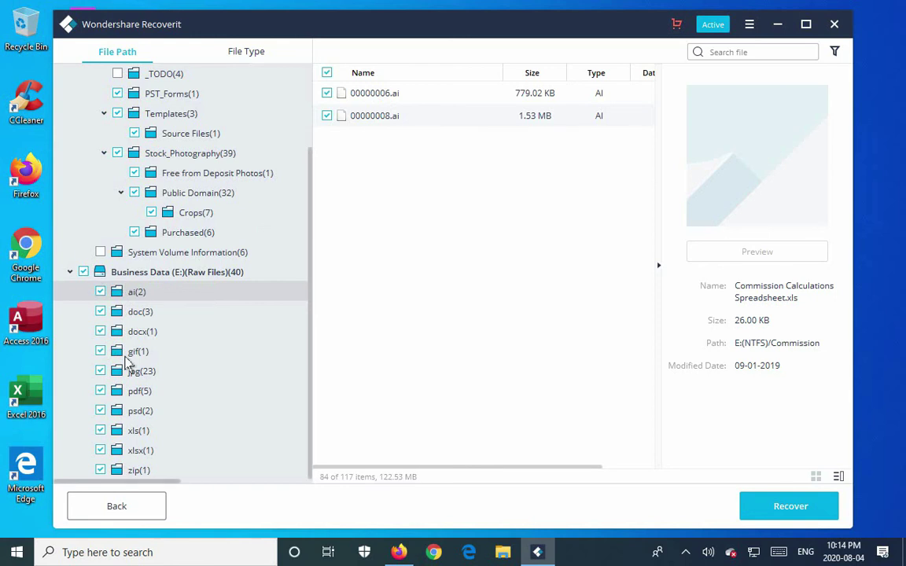
left_click(130, 418)
left_click(132, 436)
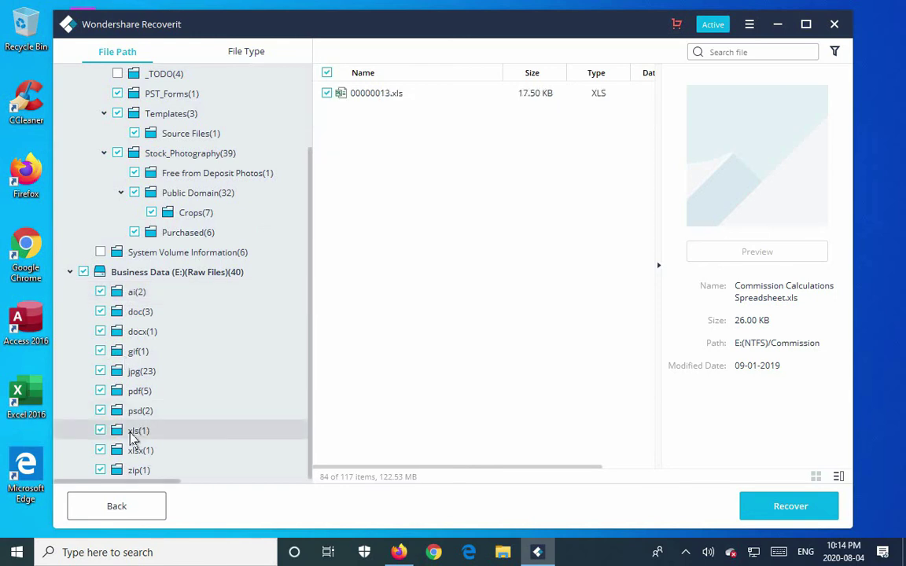
left_click(140, 454)
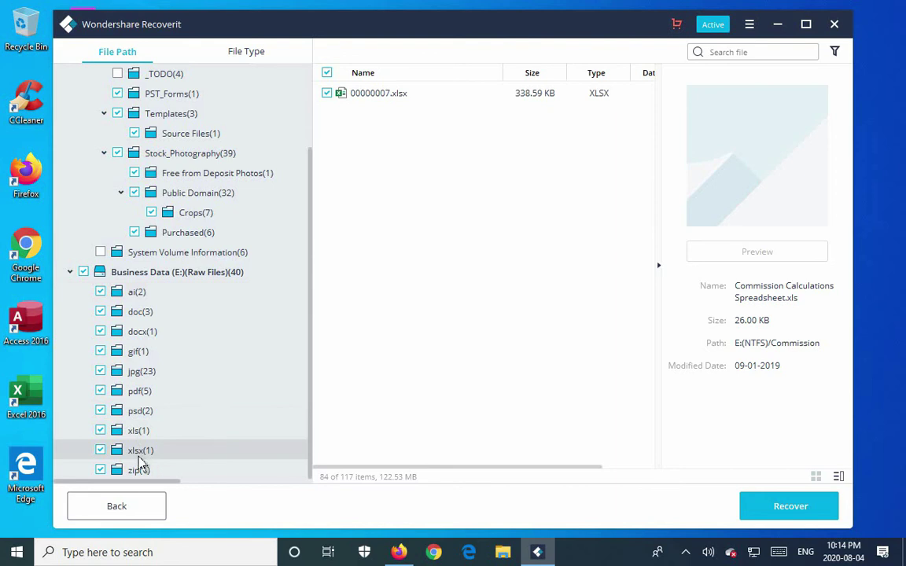
left_click(139, 471)
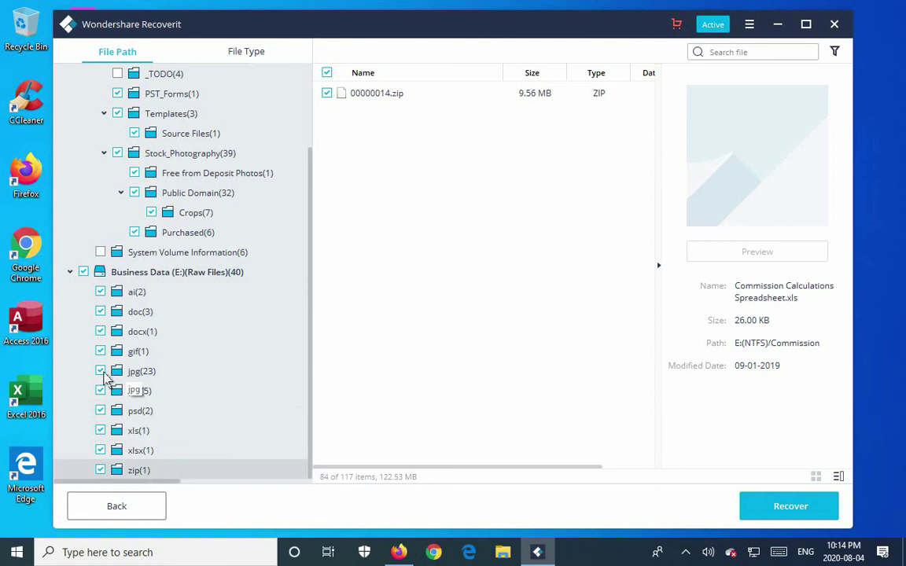
Untick all Business Data (E:) raw files, then mark the jpg, gif, psd and pdf folders.
left_click(85, 273)
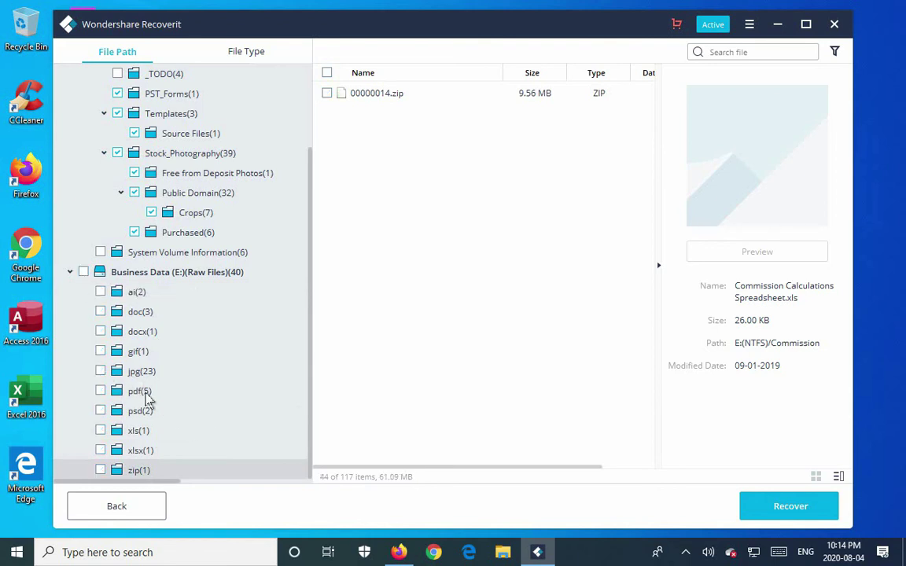
left_click(100, 370)
left_click(100, 351)
left_click(107, 416)
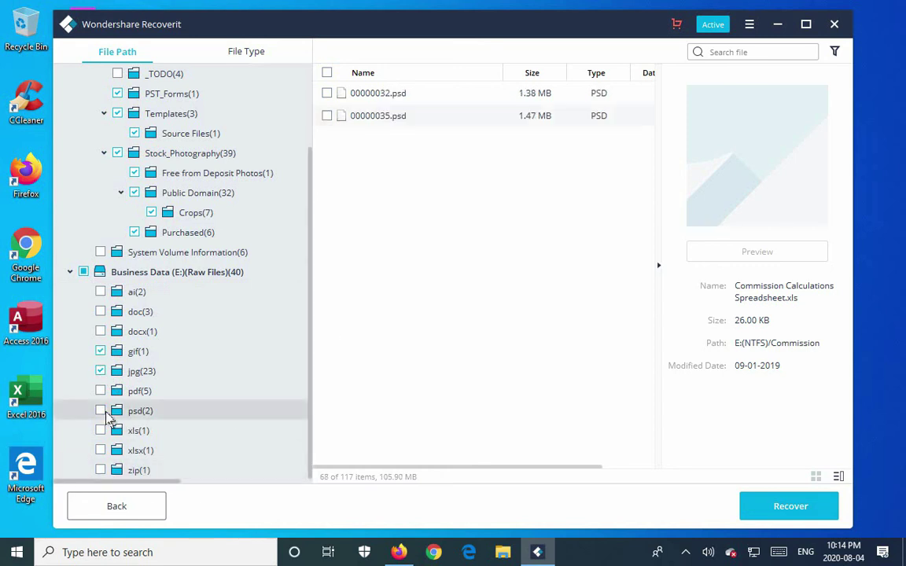
left_click(101, 411)
left_click(101, 391)
Mark the docx, doc, ai, xls, xlsx and zip raw folders for recovery.
left_click(101, 331)
left_click(101, 312)
left_click(100, 291)
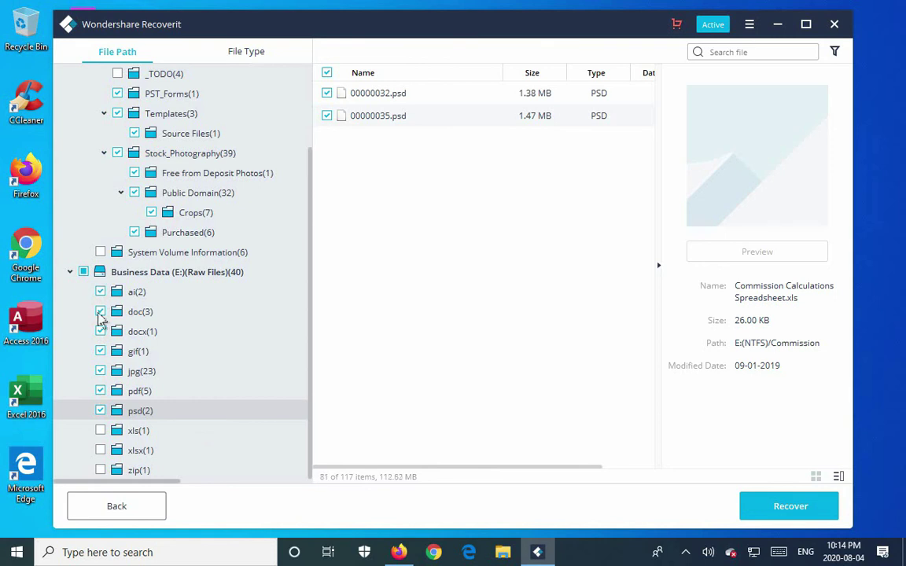
left_click(100, 430)
left_click(100, 450)
left_click(101, 469)
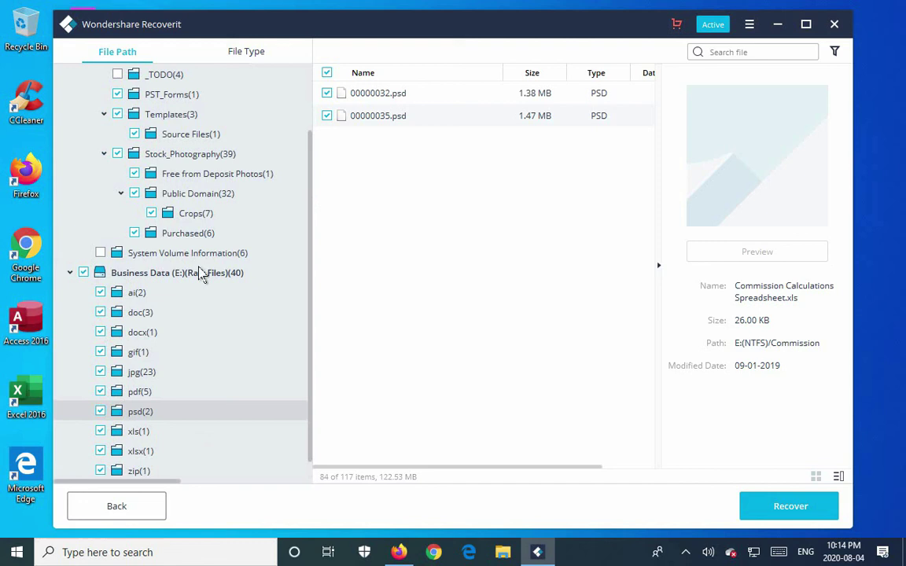
Check the contents of the xls, xlsx, zip and psd raw folders, ending on the two marked psd files.
left_click(132, 431)
left_click(136, 453)
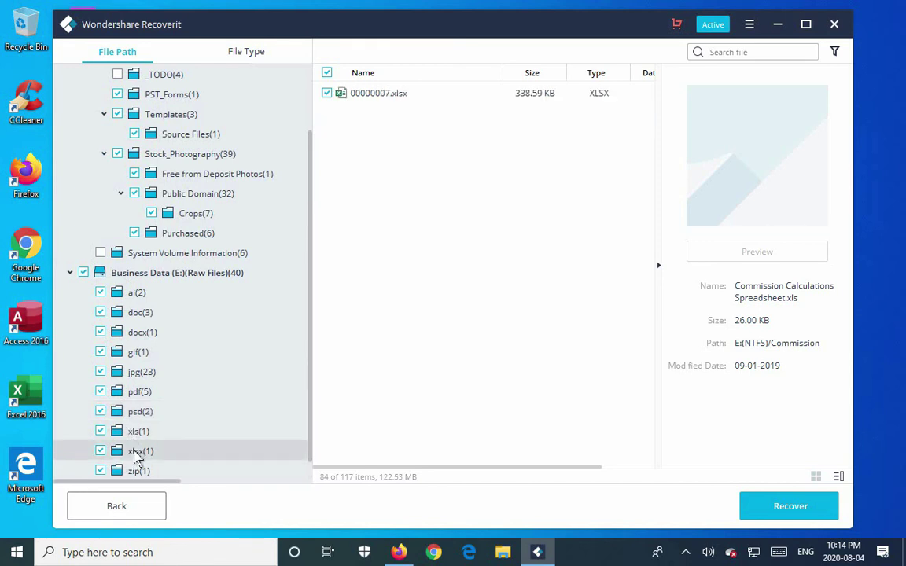
left_click(134, 471)
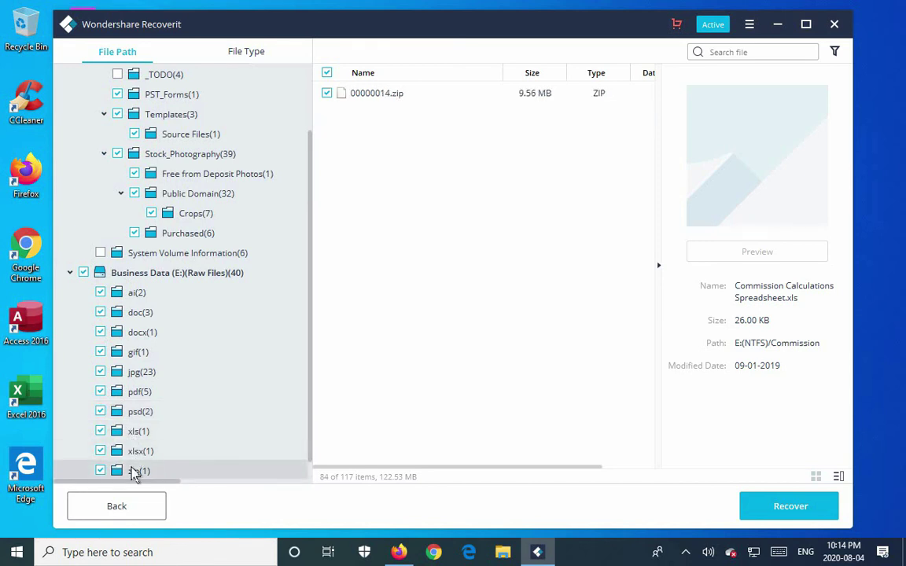
left_click(138, 415)
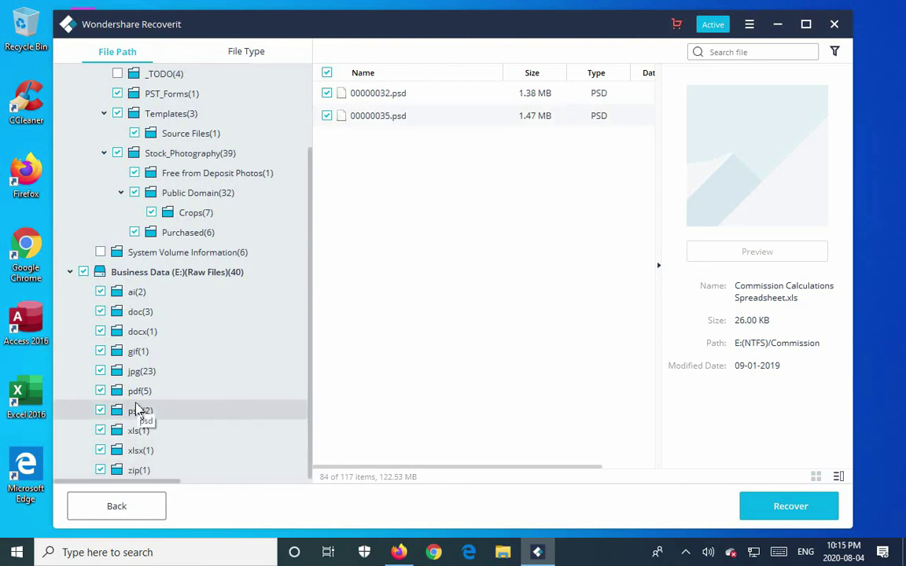
scroll(144, 338, "up", 1)
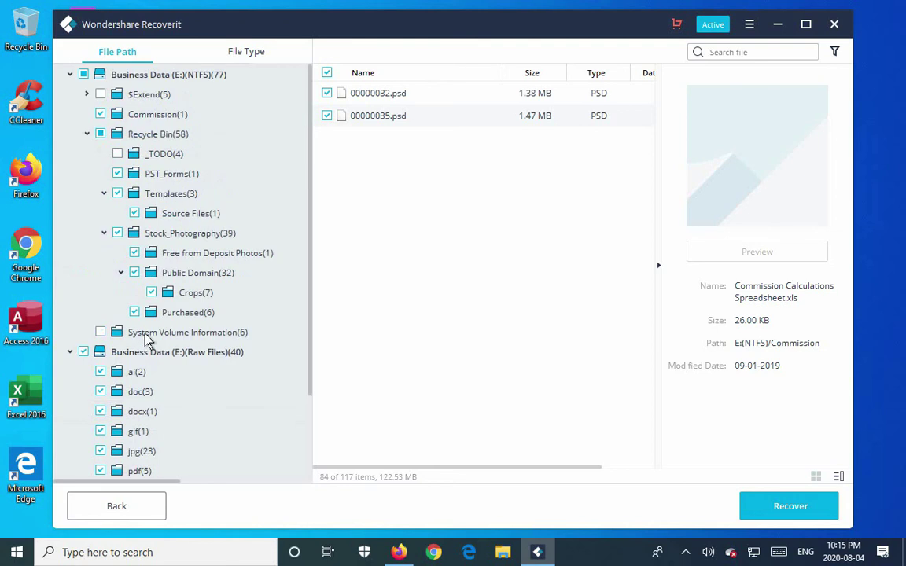
scroll(144, 338, "down", 1)
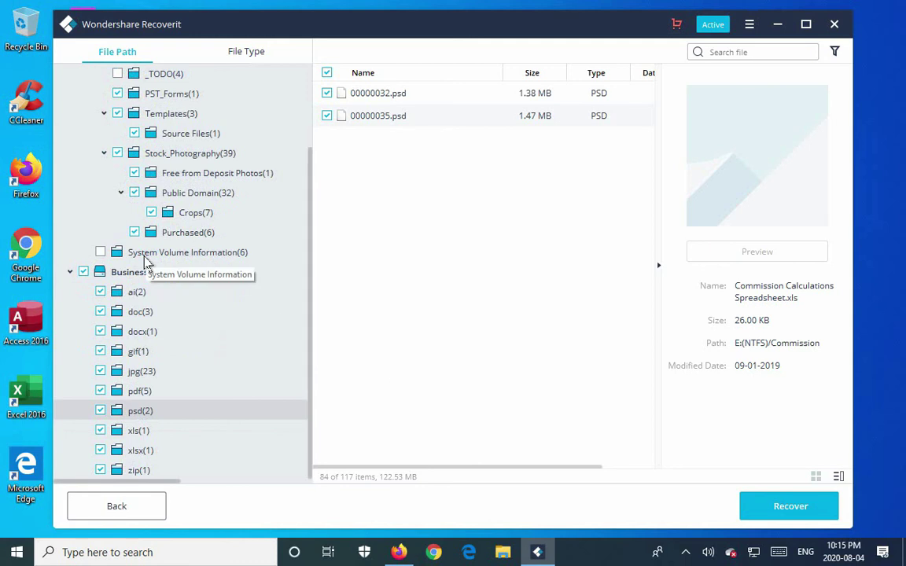
scroll(145, 344, "up", 1)
scroll(144, 346, "down", 1)
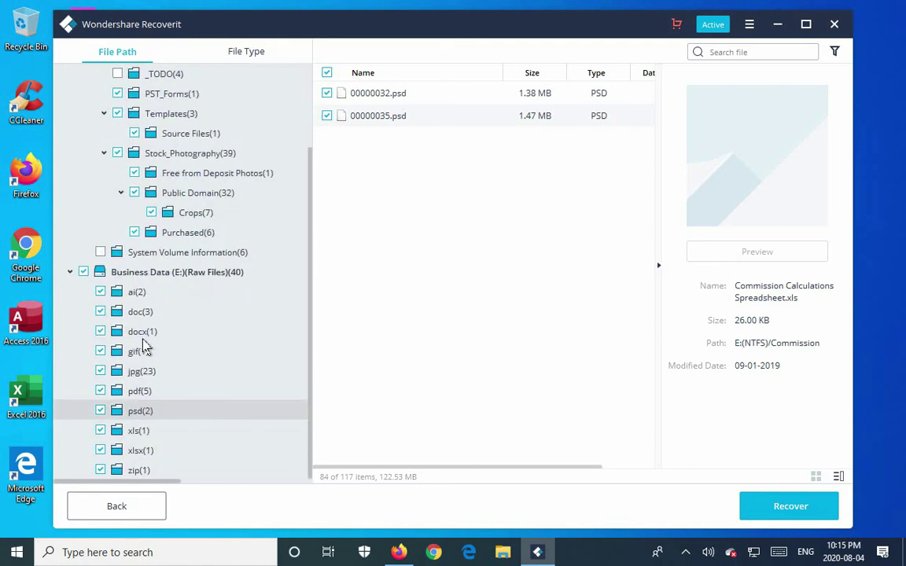
scroll(144, 346, "up", 1)
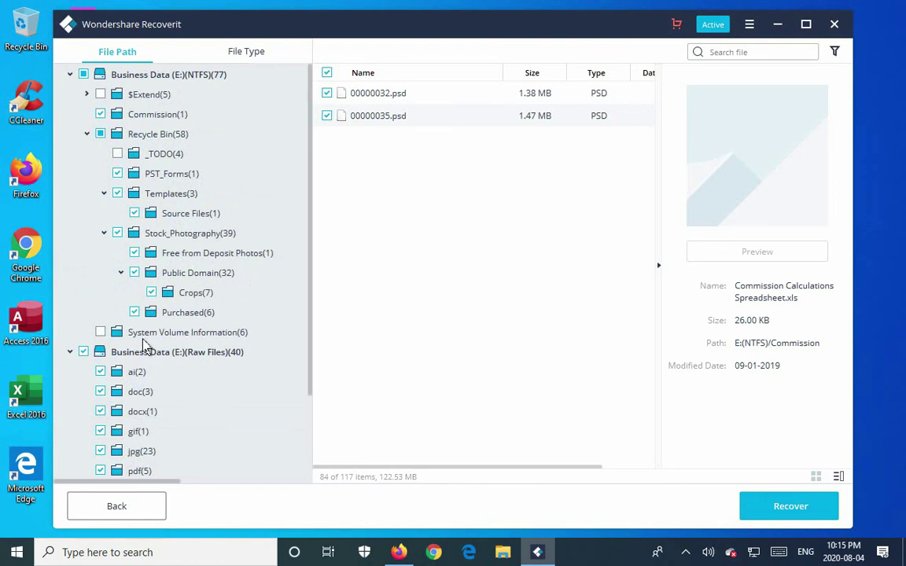
Bring up Recoverit's Sign In or Register dialog from the Active button.
left_click(712, 25)
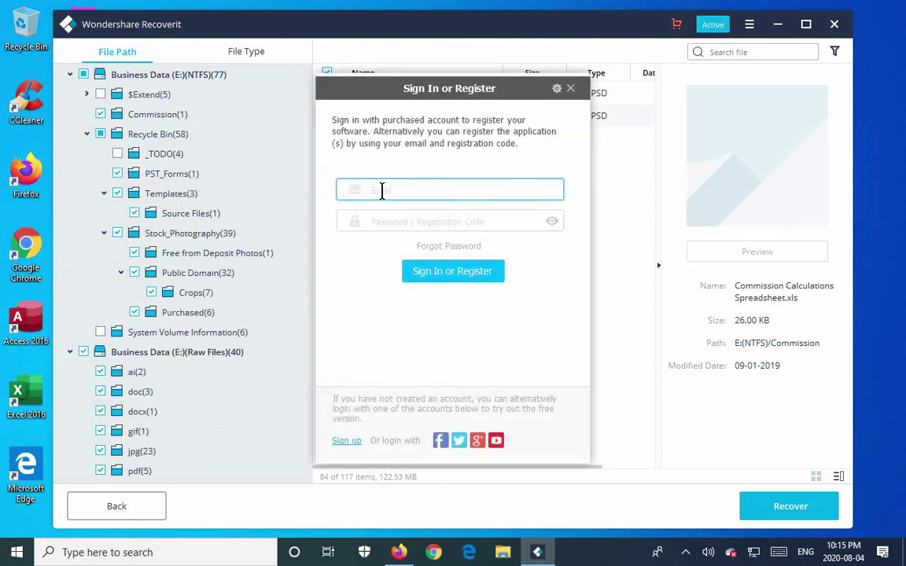
mouse_move(537, 552)
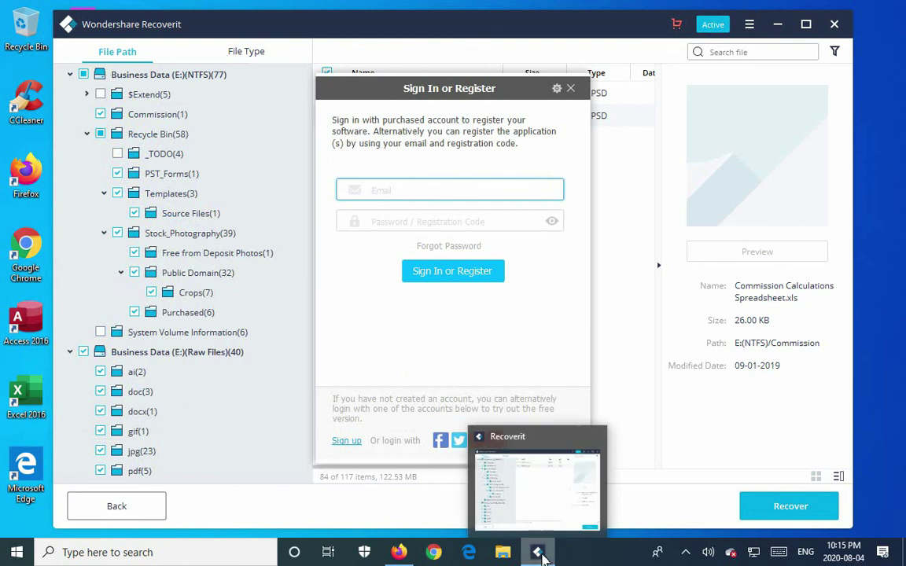
Review the Recoverit pricing page in Firefox, then minimize Firefox to return to Recoverit.
left_click(399, 552)
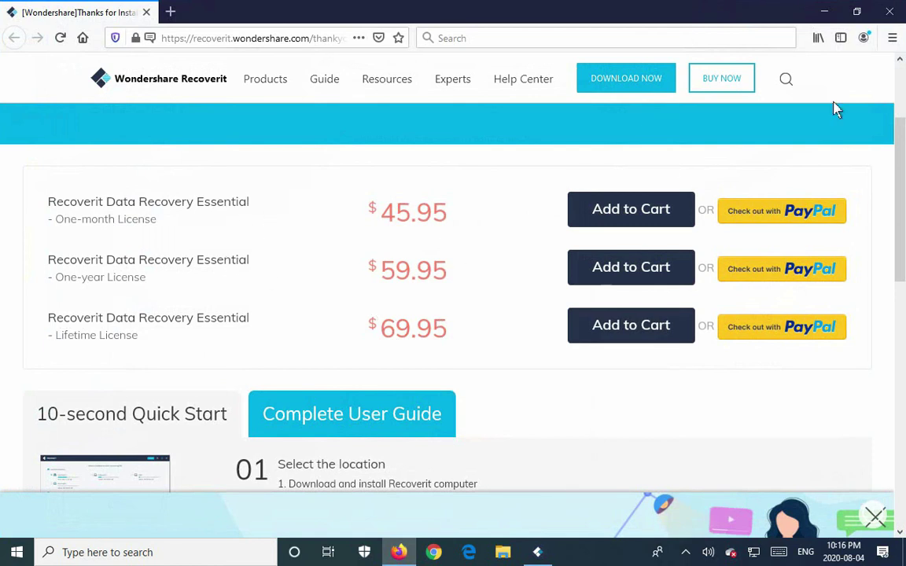
left_click(825, 16)
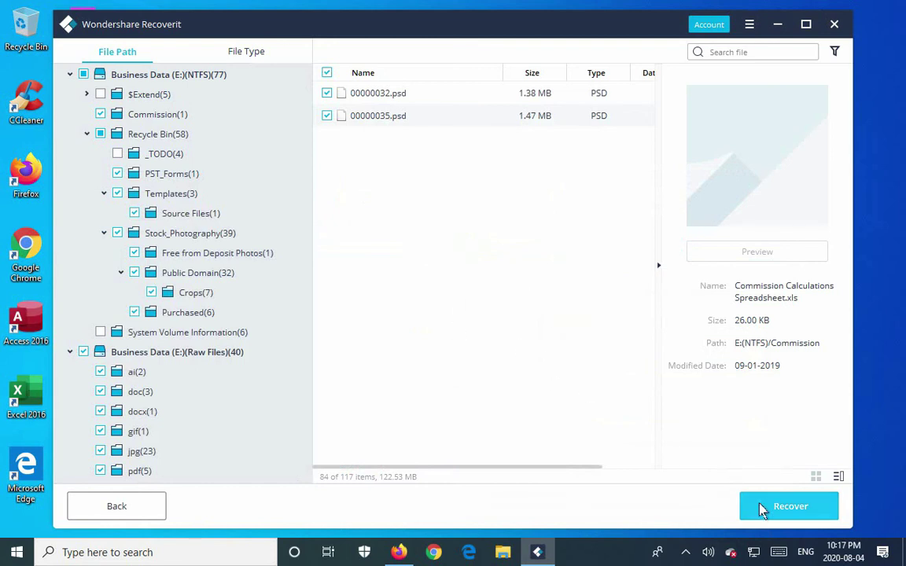
Start recovering the 84 selected items to bring up the save-path dialog.
left_click(779, 512)
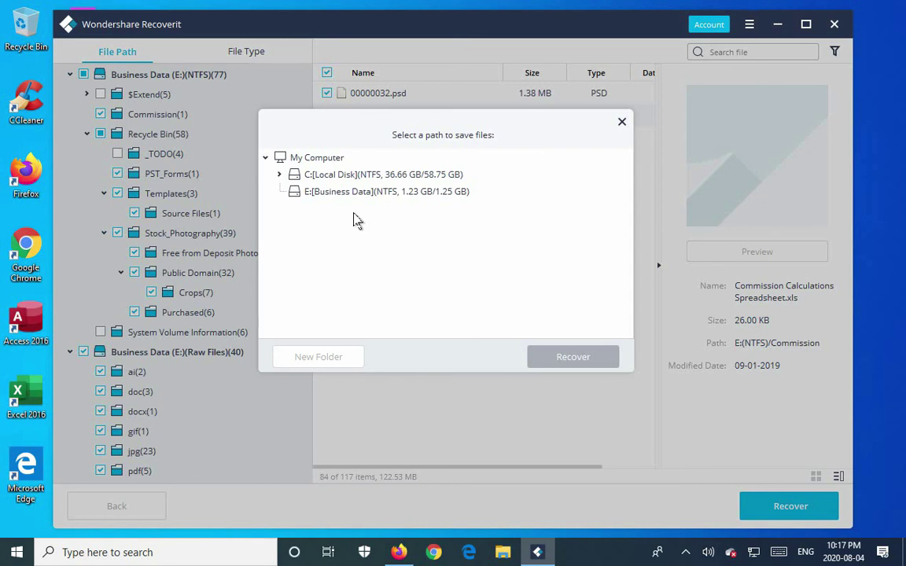
Create a RECOVERED folder under C:\Service and recover the 84 selected files into it.
left_click(280, 176)
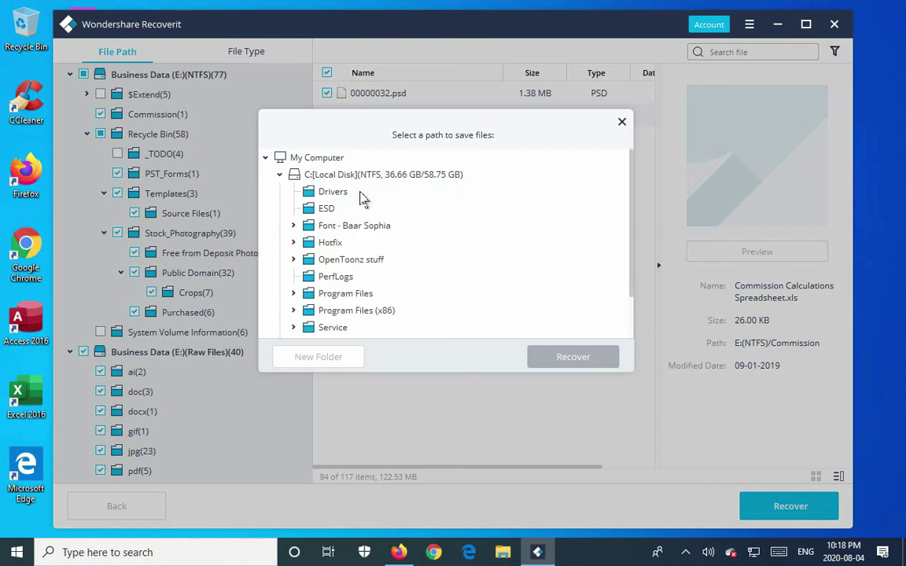
scroll(432, 254, "down", 2)
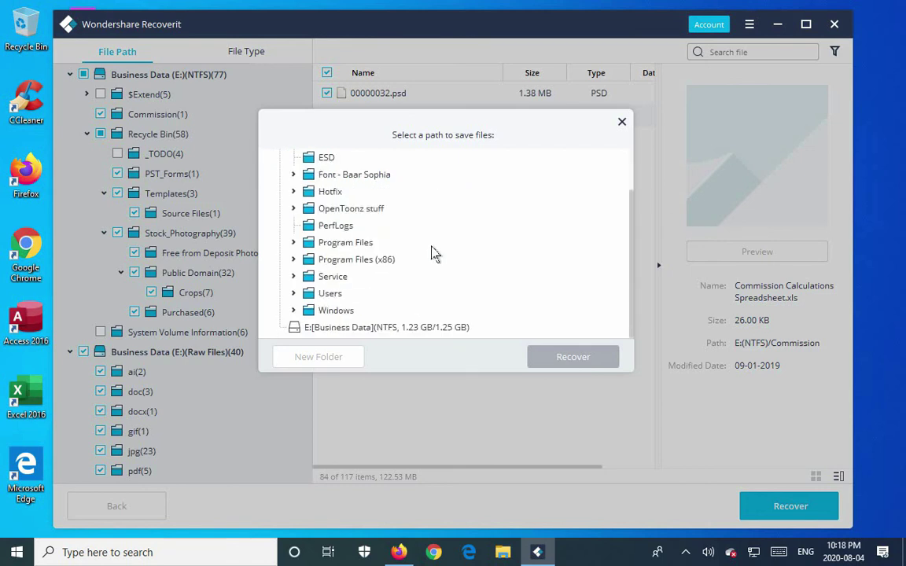
left_click(333, 280)
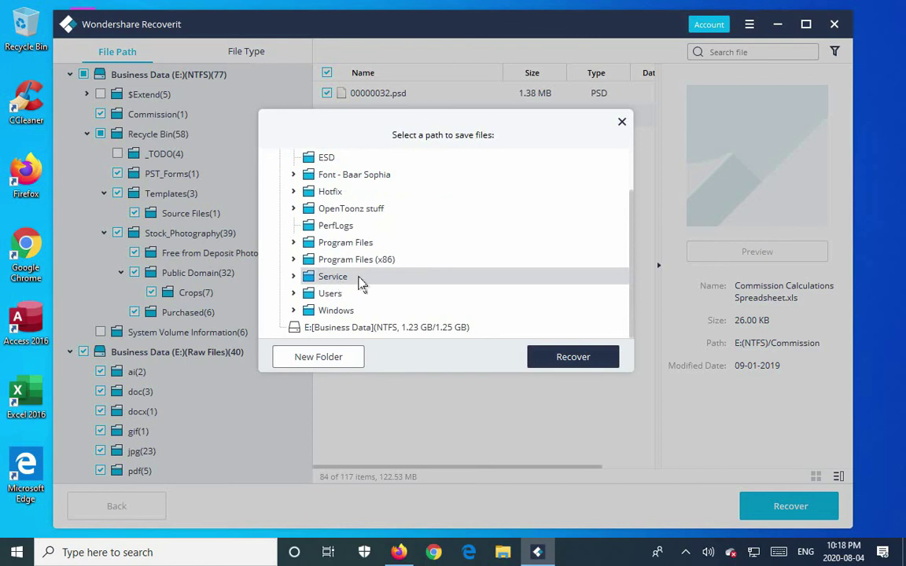
left_click(318, 357)
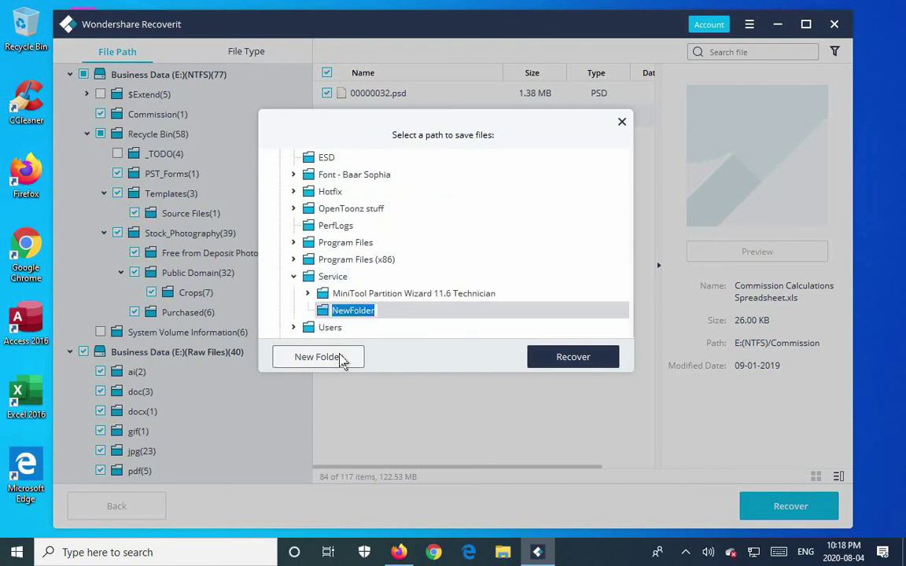
type("R")
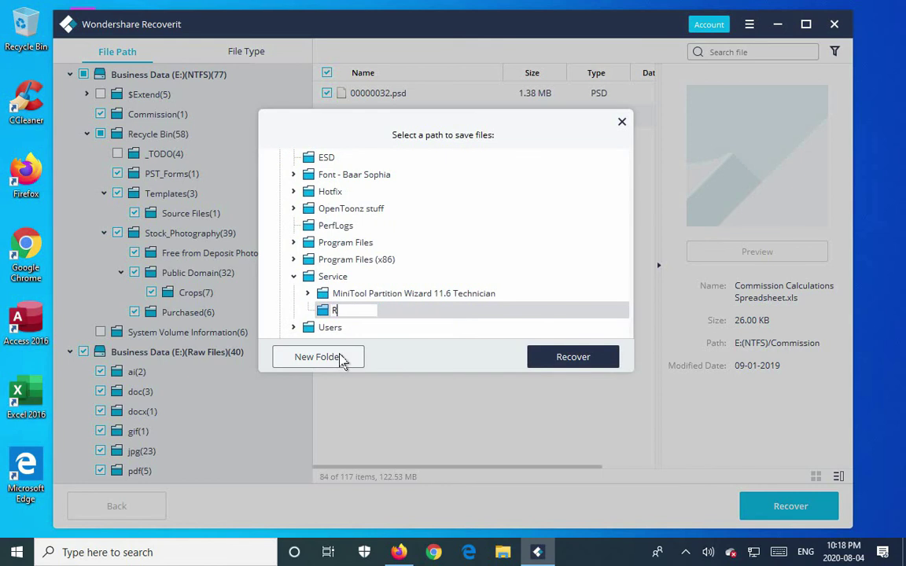
type("ECOVERED")
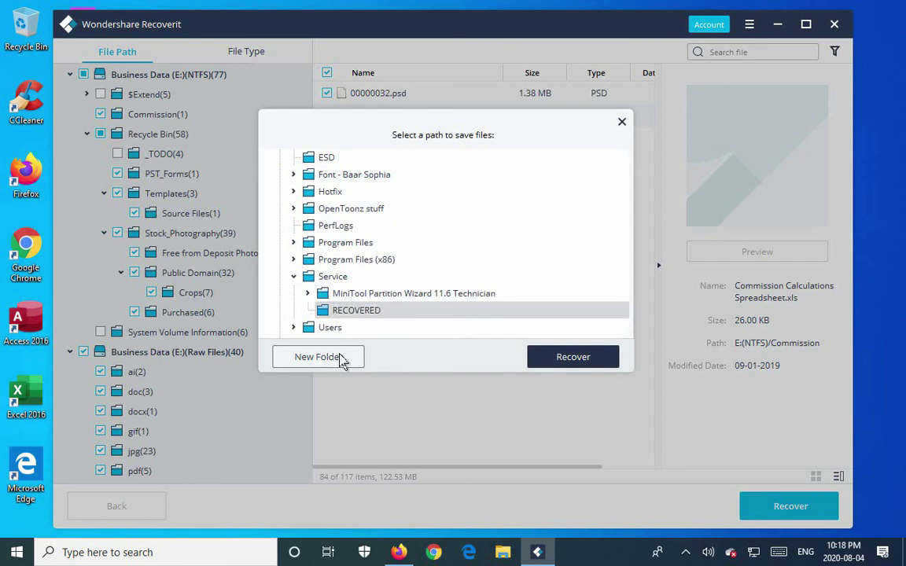
key("Return")
left_click(365, 313)
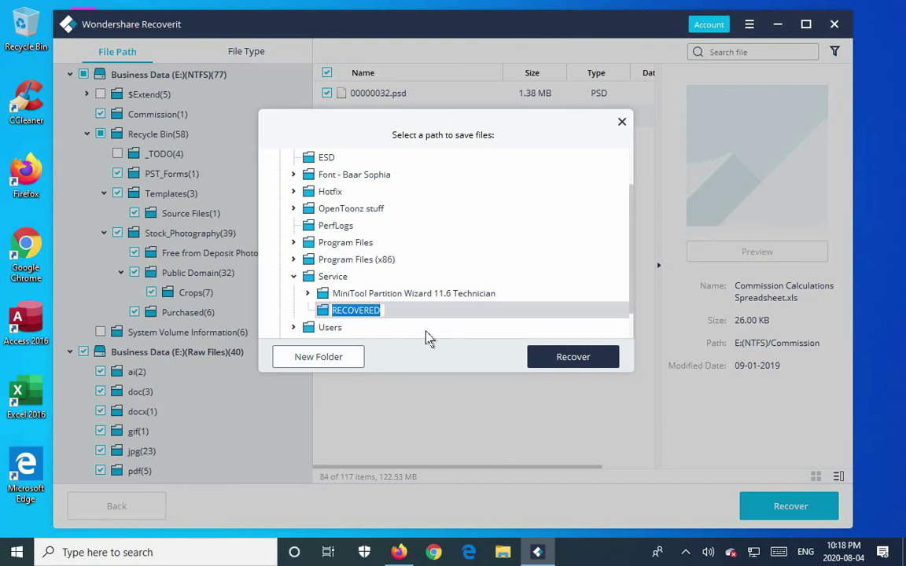
left_click(588, 358)
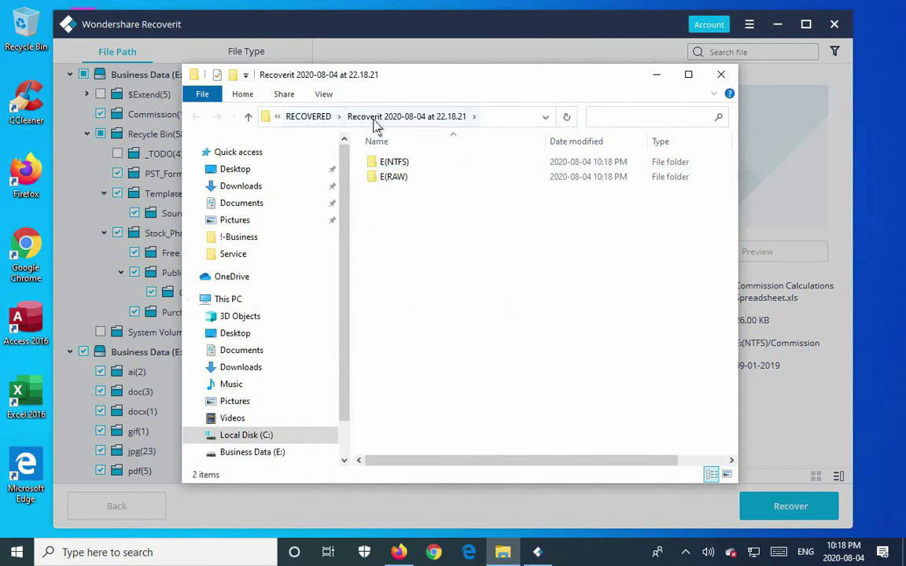
Open the recovered Commission Calculations Spreadsheet.xls from E(NTFS)\Commission, decline the warning, and close Excel.
left_click(317, 122)
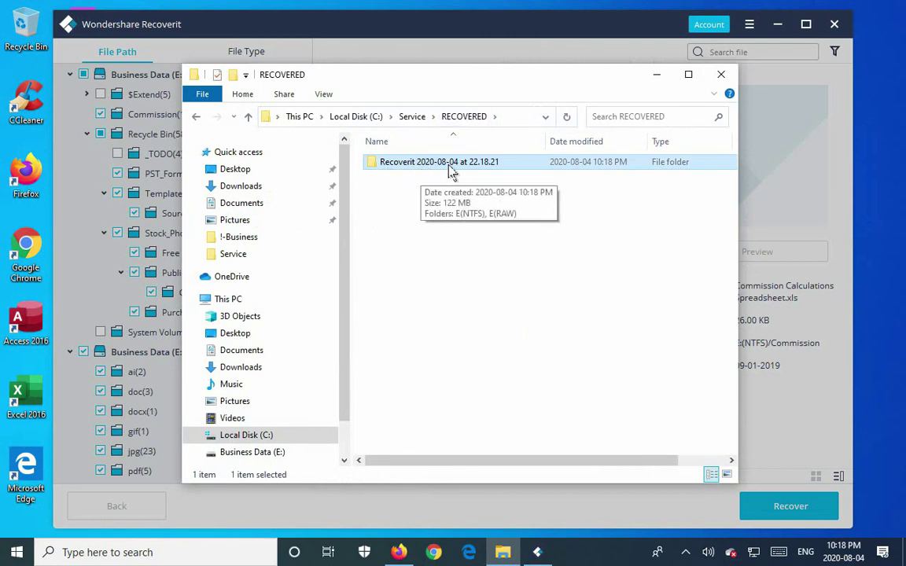
double_click(391, 167)
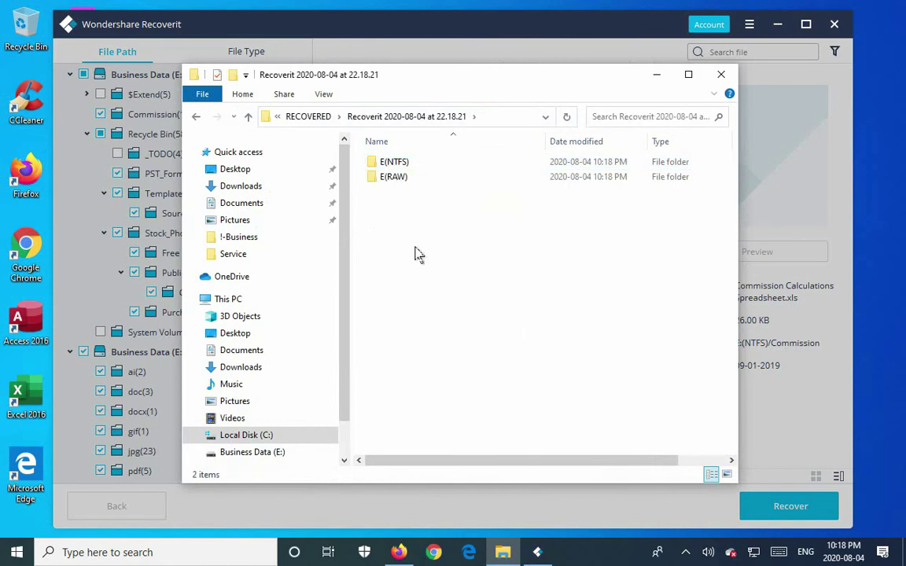
left_click(688, 75)
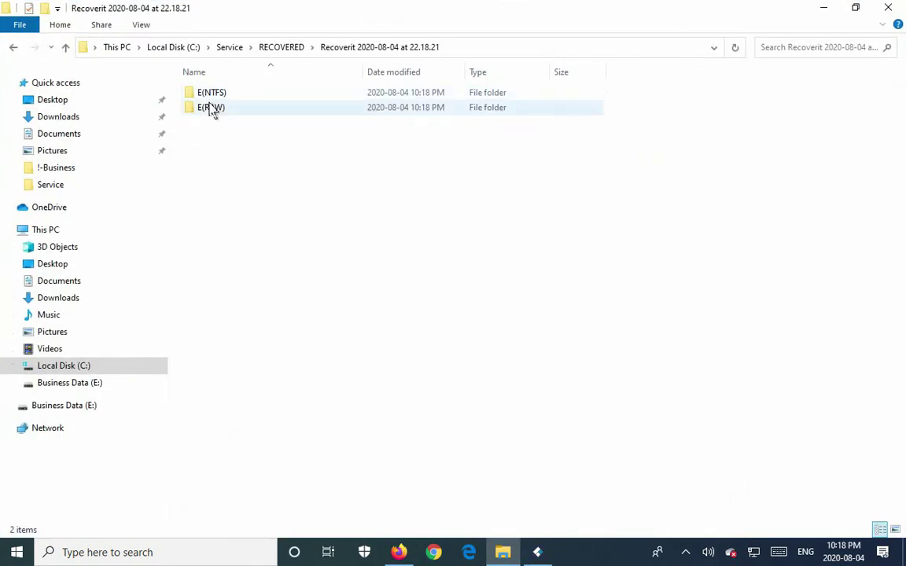
double_click(212, 94)
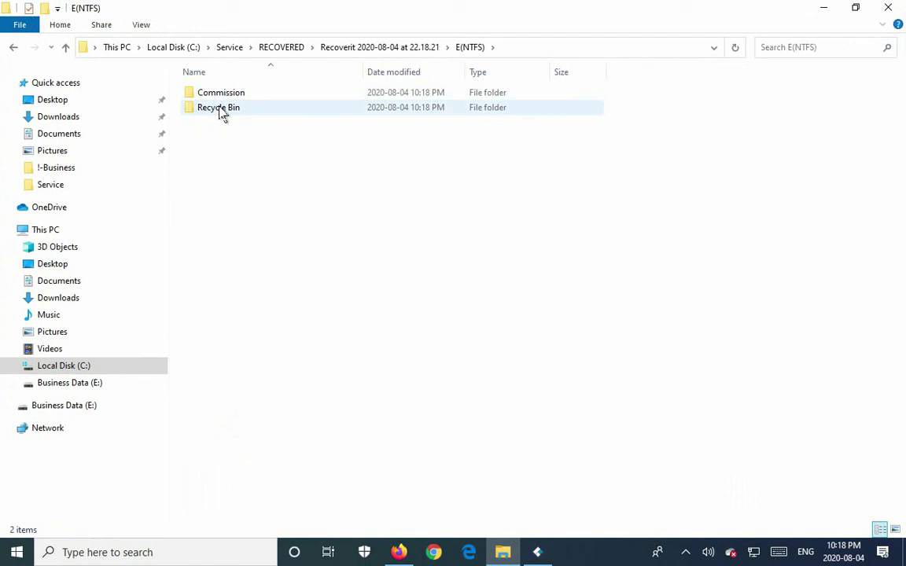
double_click(223, 96)
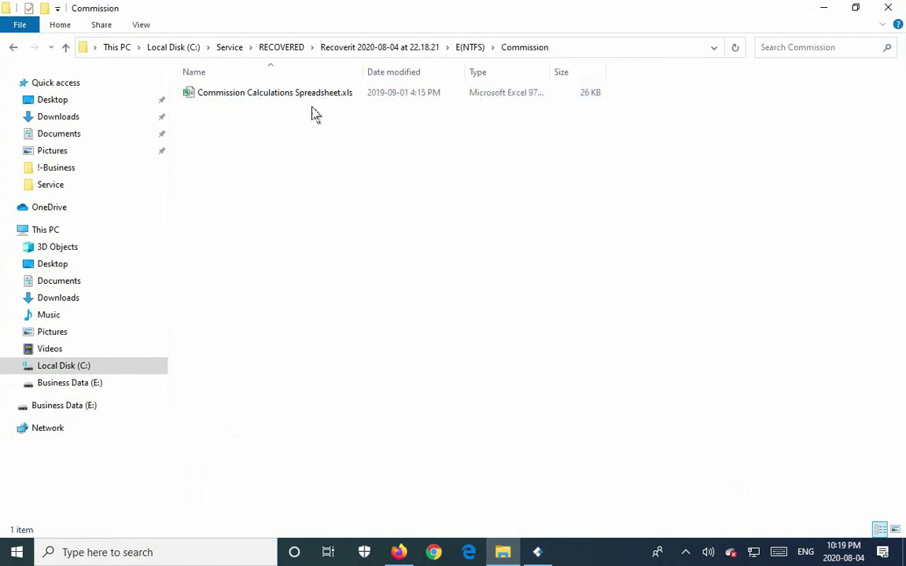
double_click(262, 102)
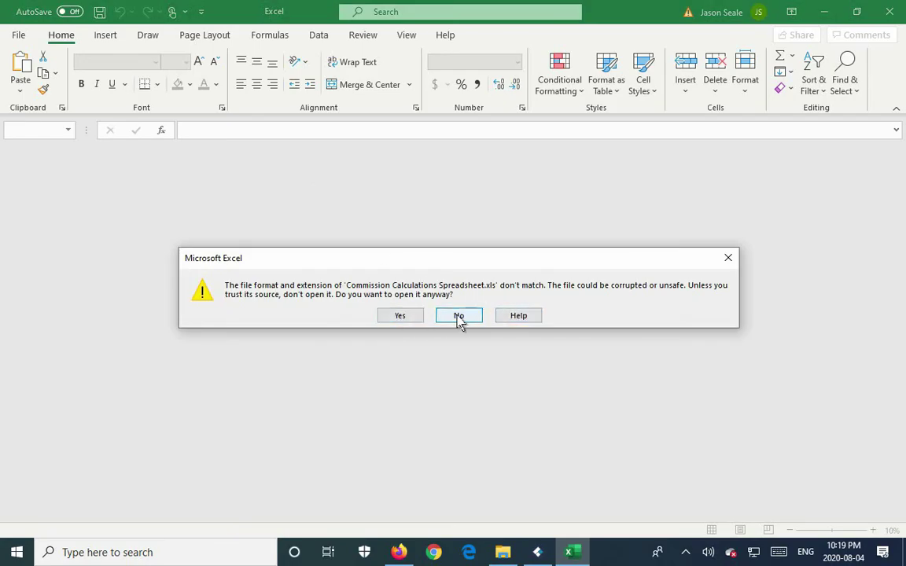
left_click(463, 315)
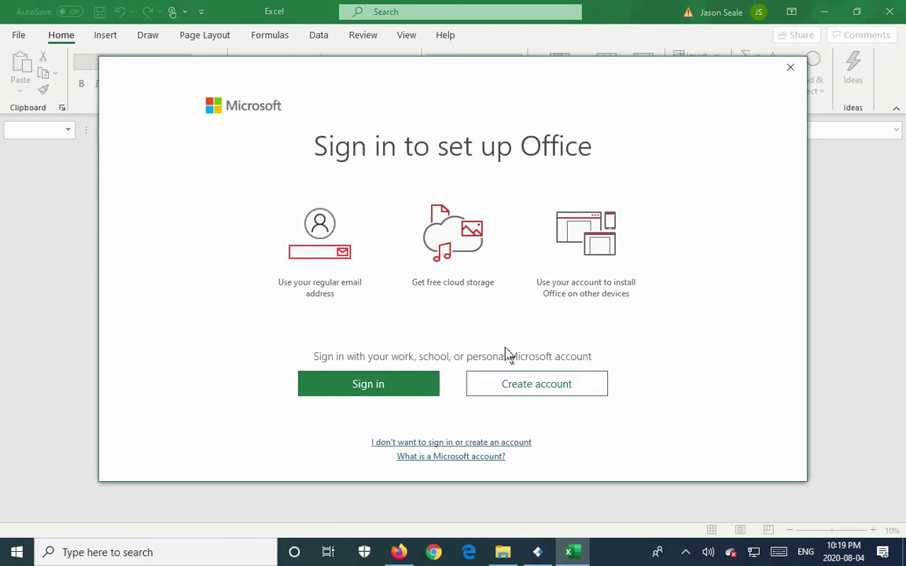
left_click(790, 67)
left_click(887, 11)
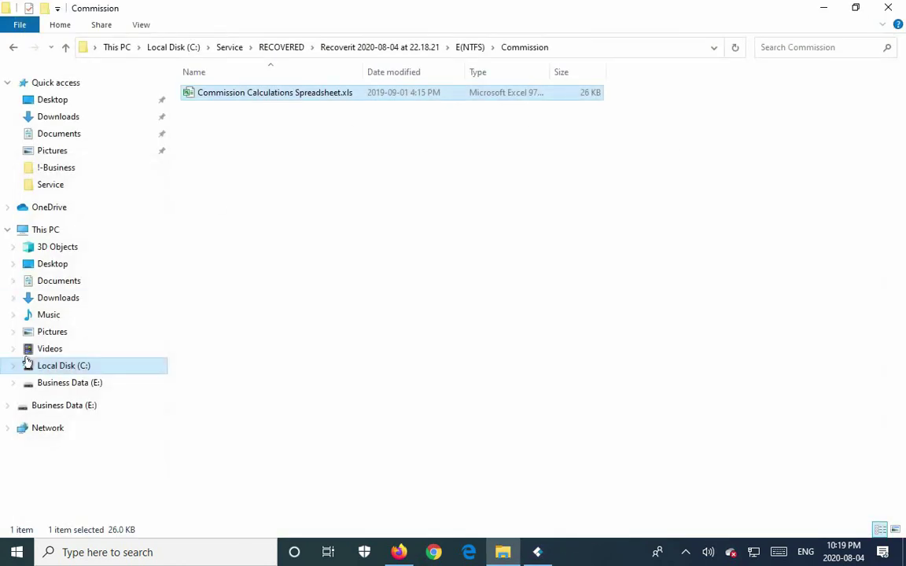
Navigate to the recovered Recycle Bin > Stock_Photography > Free from Deposit Photos folder.
left_click(468, 50)
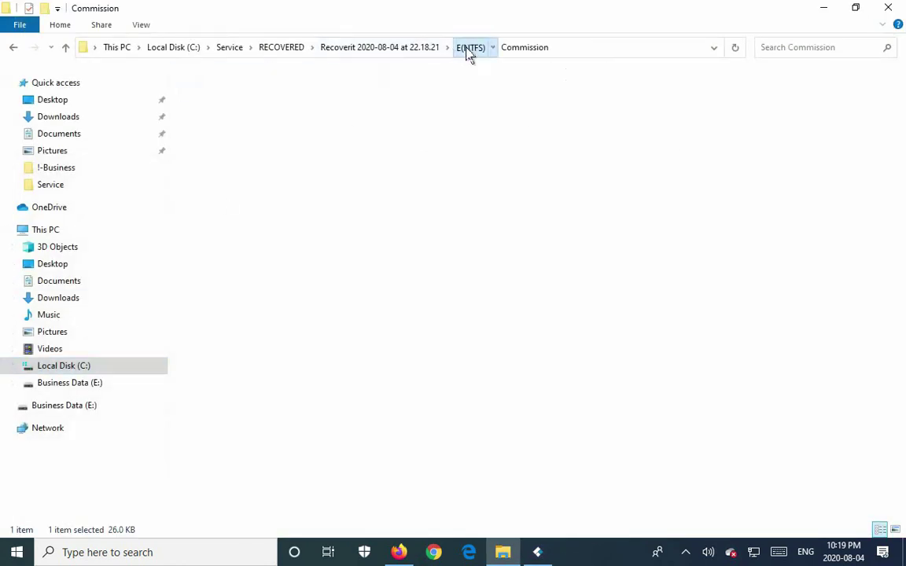
double_click(221, 110)
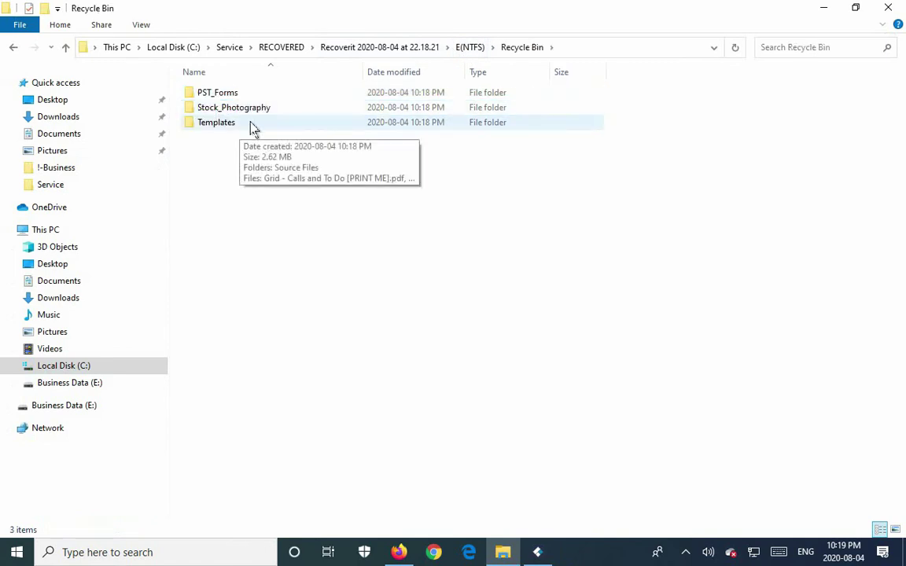
double_click(220, 112)
double_click(234, 94)
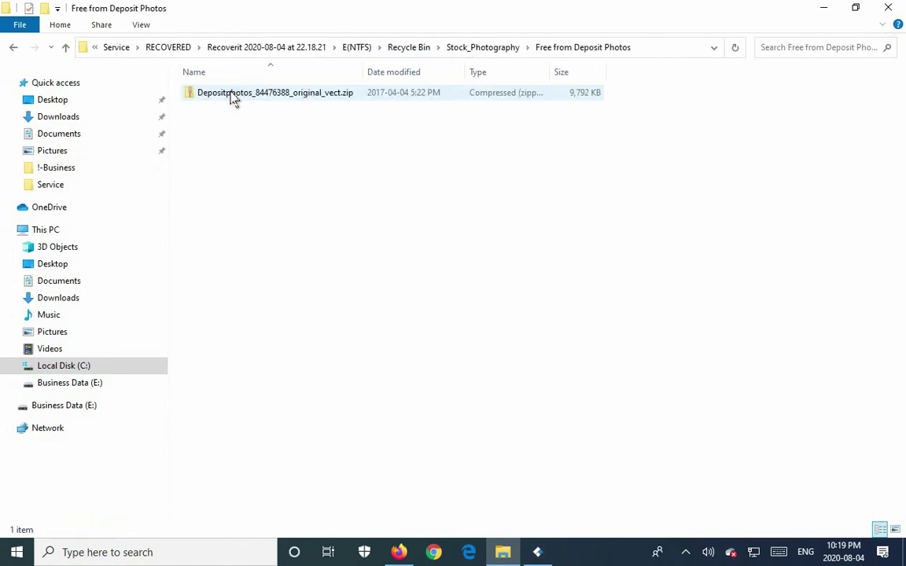
Extract Depositphotos_84476388_original_vect.zip into its own folder, then close the image preview and extra window.
left_click(229, 98)
right_click(232, 97)
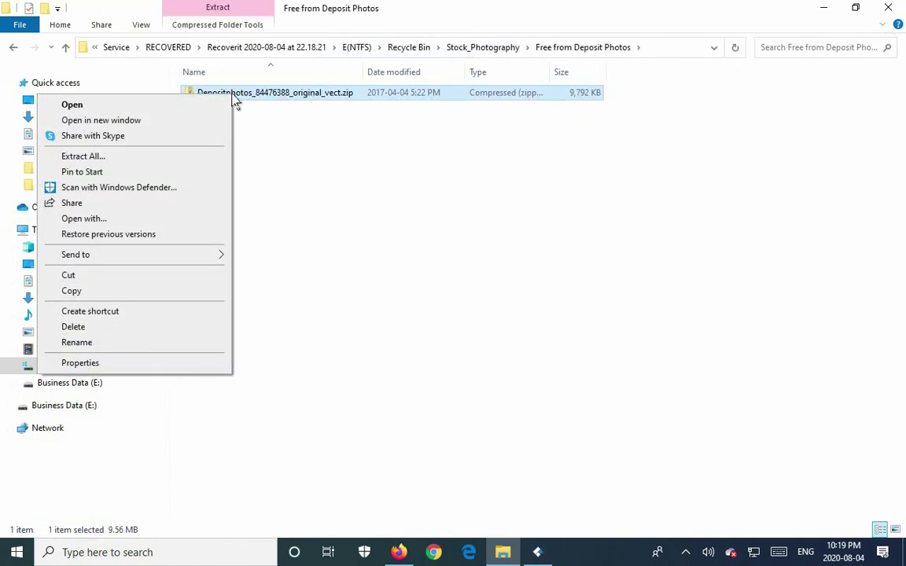
left_click(149, 156)
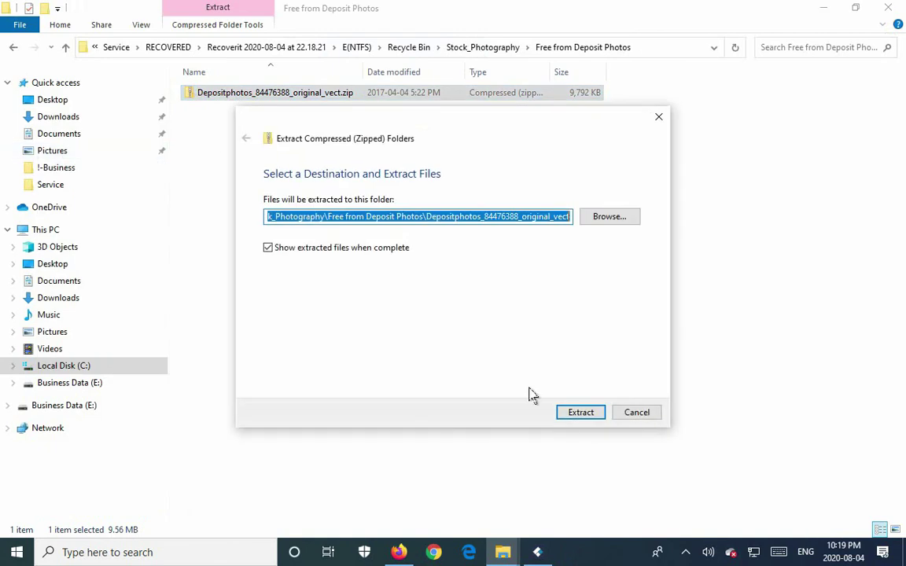
left_click(572, 413)
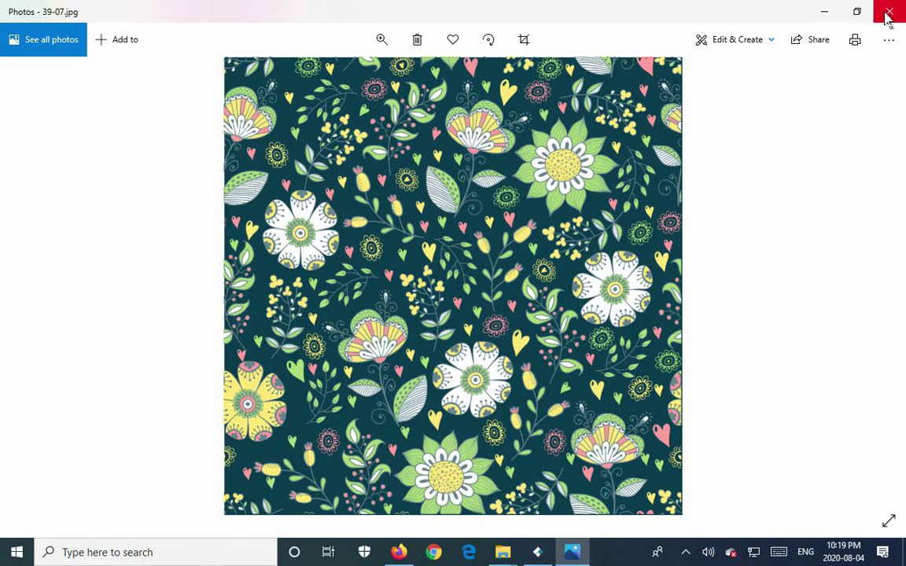
left_click(886, 11)
left_click(741, 94)
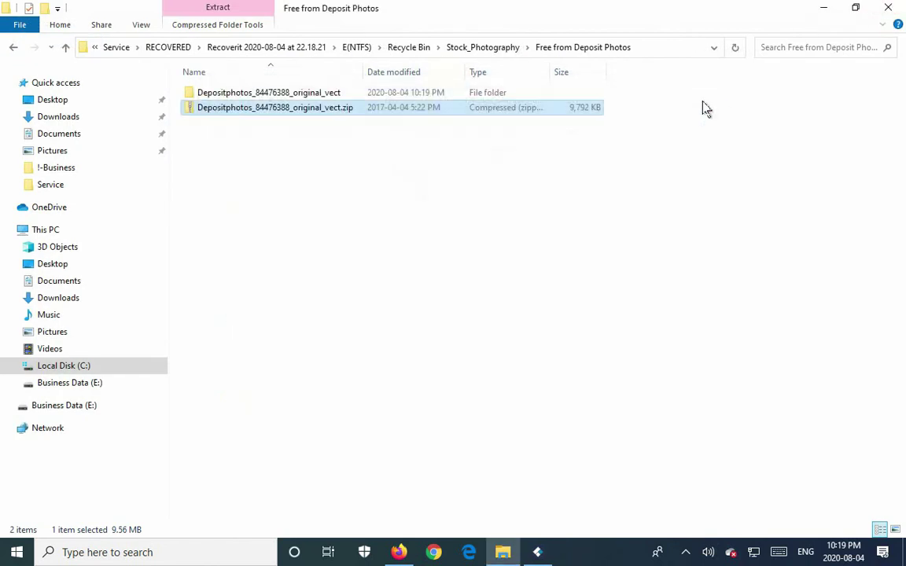
View business-suit-690048.jpg from the Stock_Photography Public Domain folder, then close the viewer.
left_click(486, 52)
double_click(221, 118)
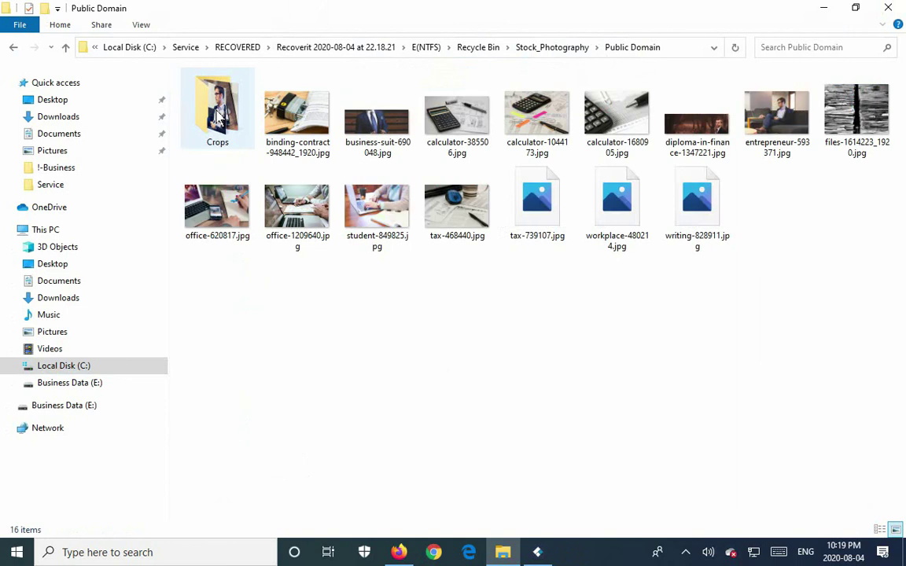
double_click(368, 124)
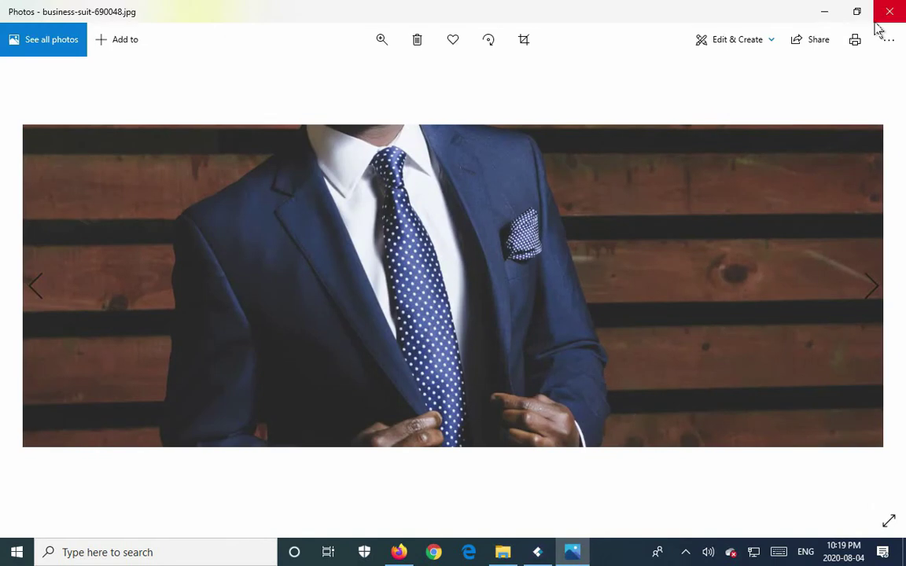
left_click(876, 22)
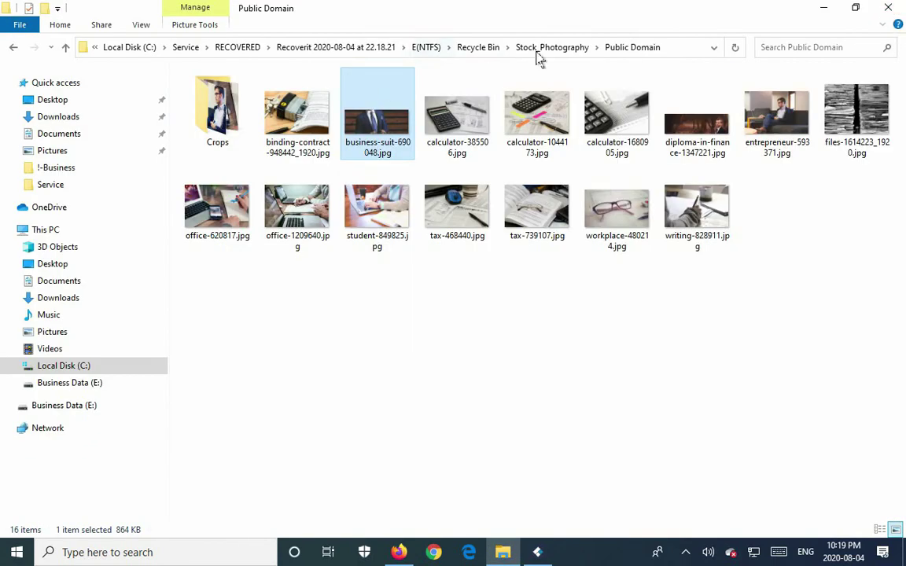
Open Invoice Template.xlsx from the recovered Templates folder in Excel to check it, then close Excel.
left_click(478, 48)
double_click(221, 125)
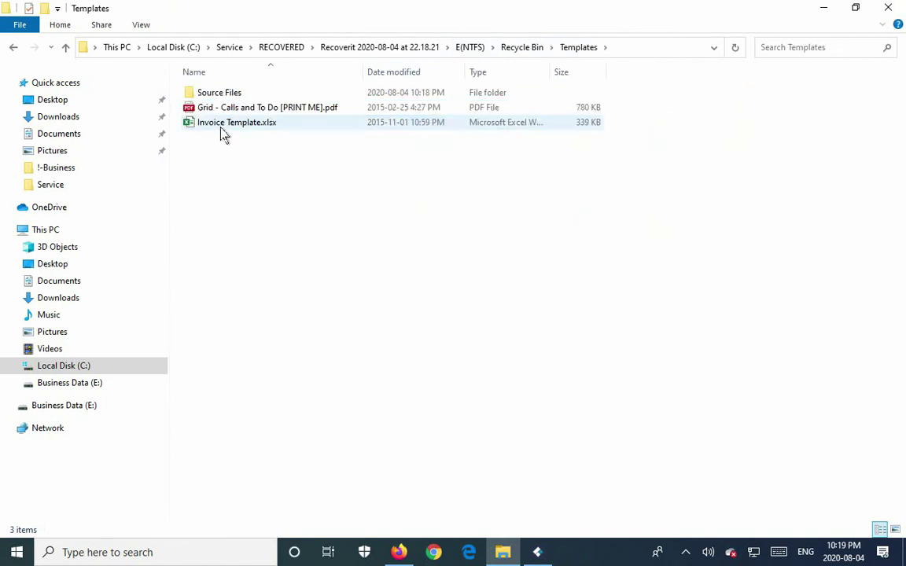
double_click(237, 124)
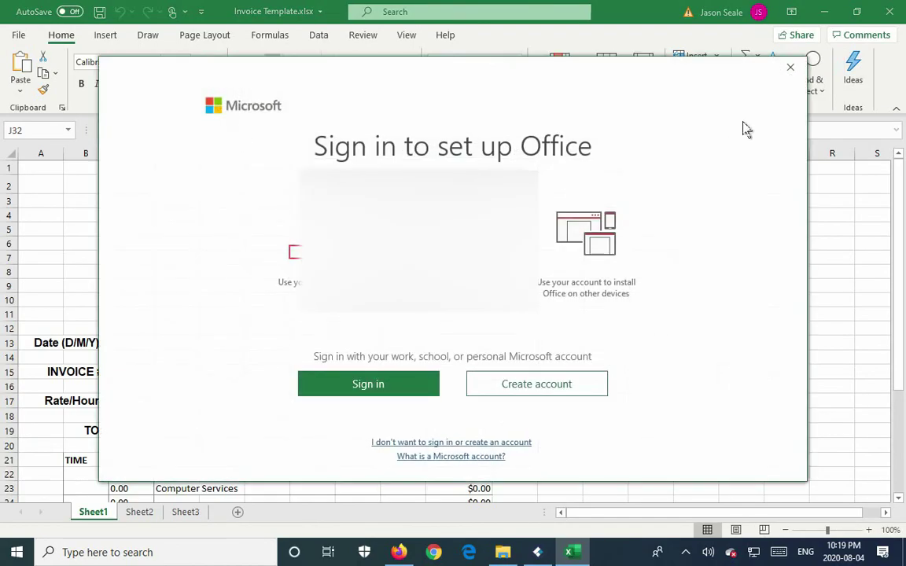
left_click(791, 69)
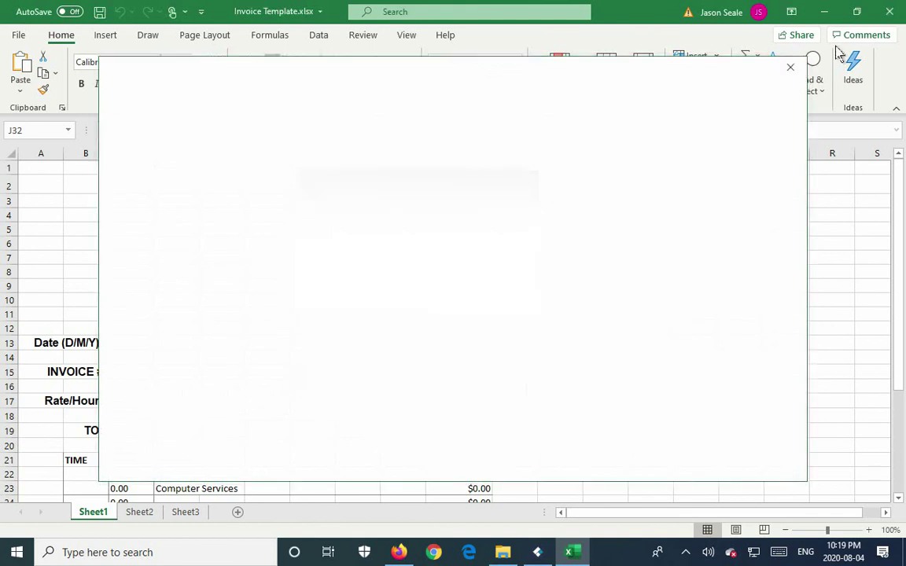
left_click(887, 11)
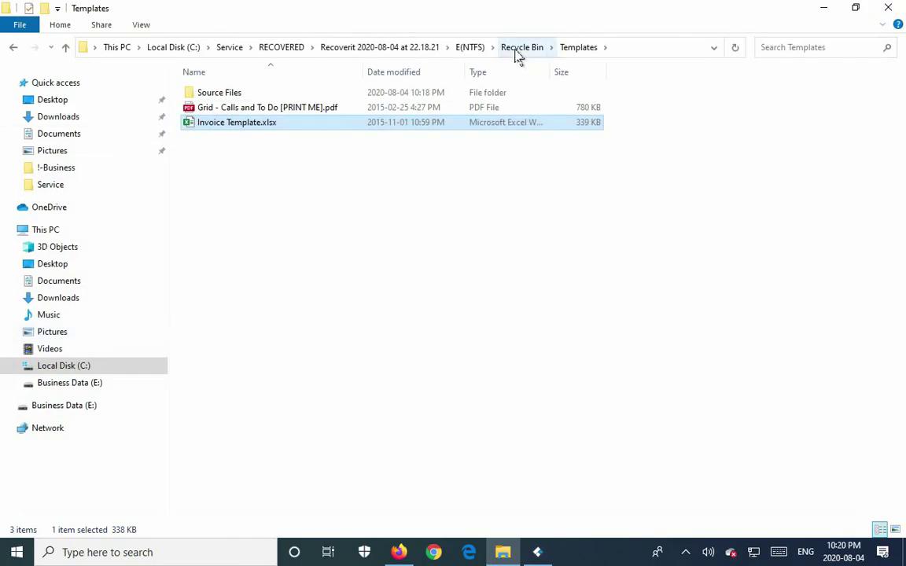
Go up to the Recoverit 2020-08-04 at 22.18.21 folder and open E(RAW) > jpg.
left_click(465, 50)
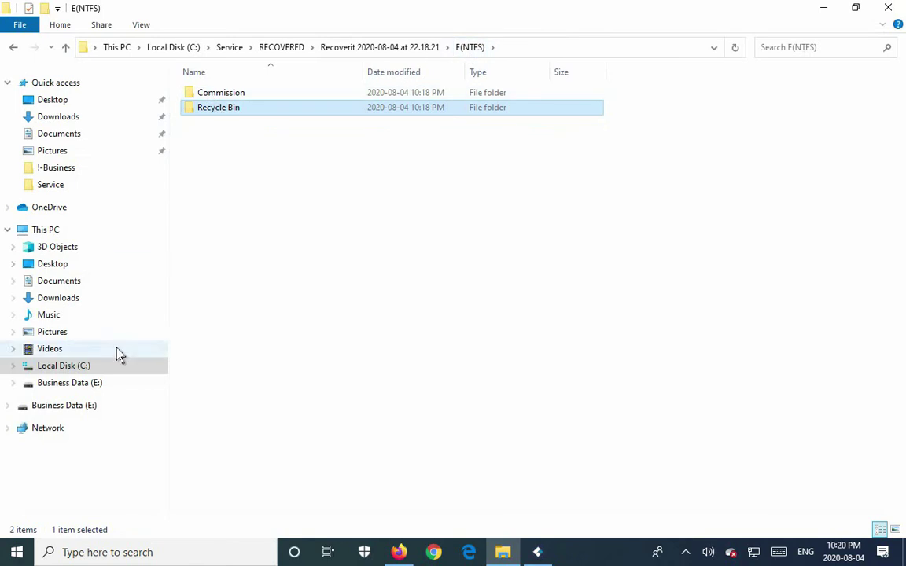
left_click(369, 46)
double_click(199, 115)
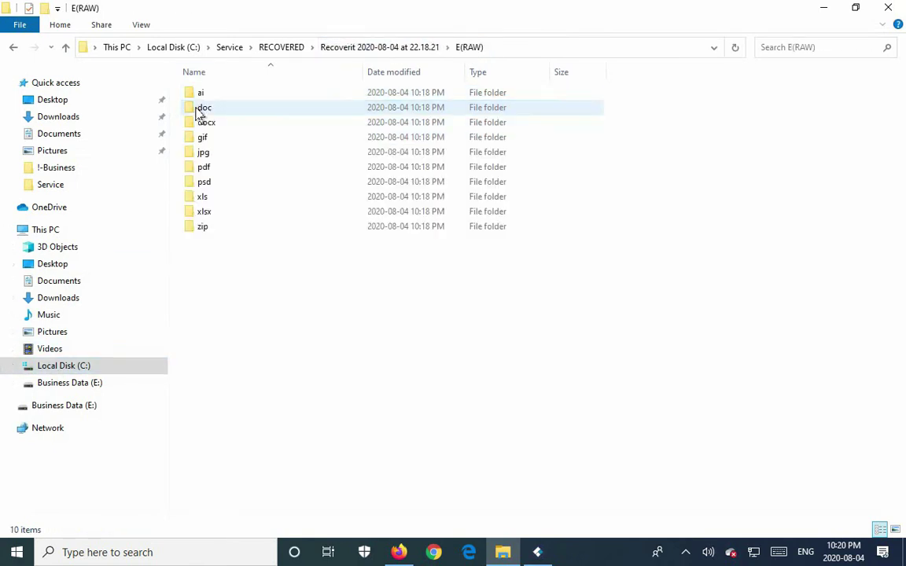
left_click(208, 155)
double_click(209, 155)
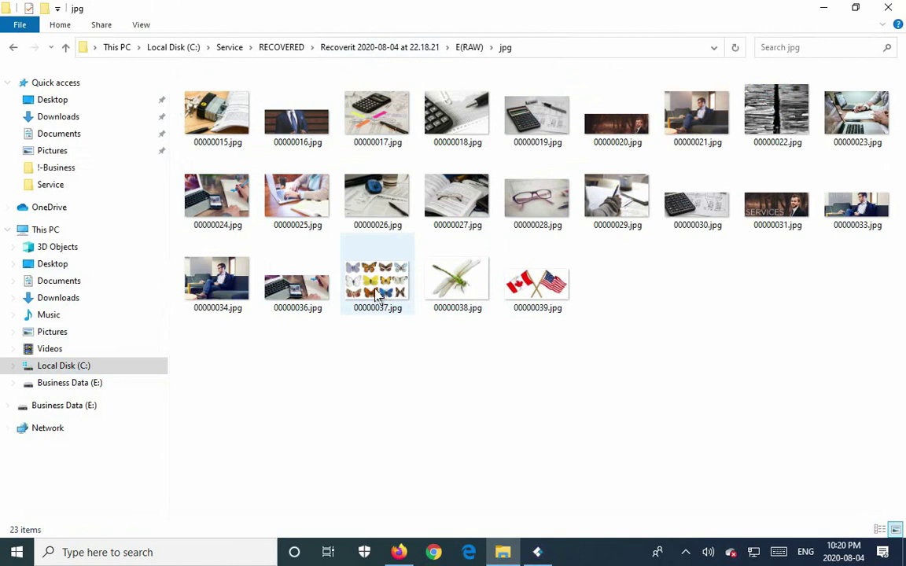
Browse the E(RAW) pdf, xls and xlsx folders, then return to the dated Recoverit folder.
left_click(490, 49)
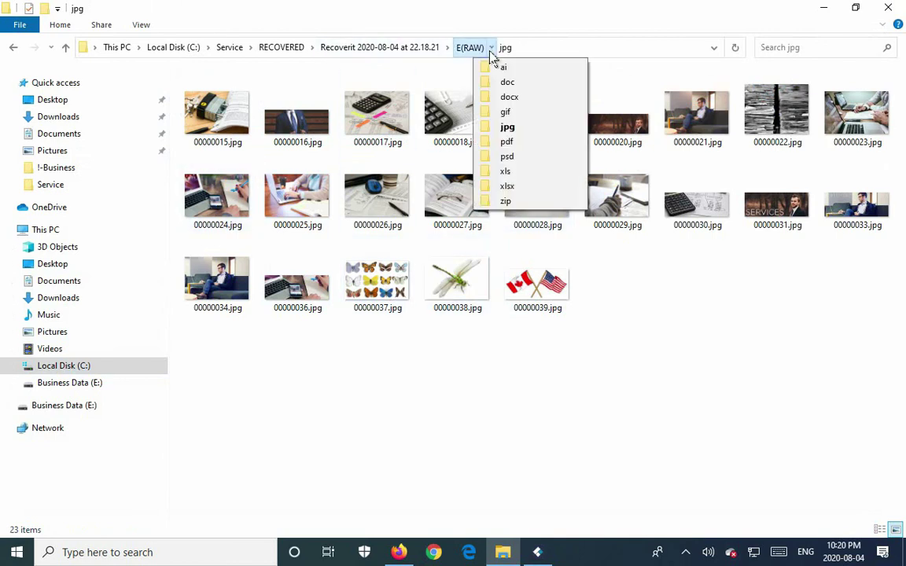
left_click(504, 139)
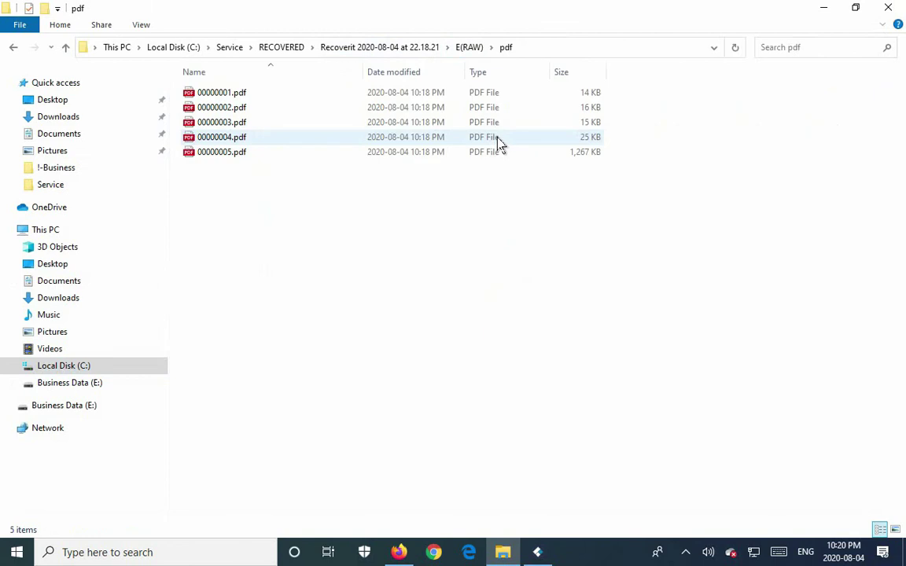
left_click(491, 49)
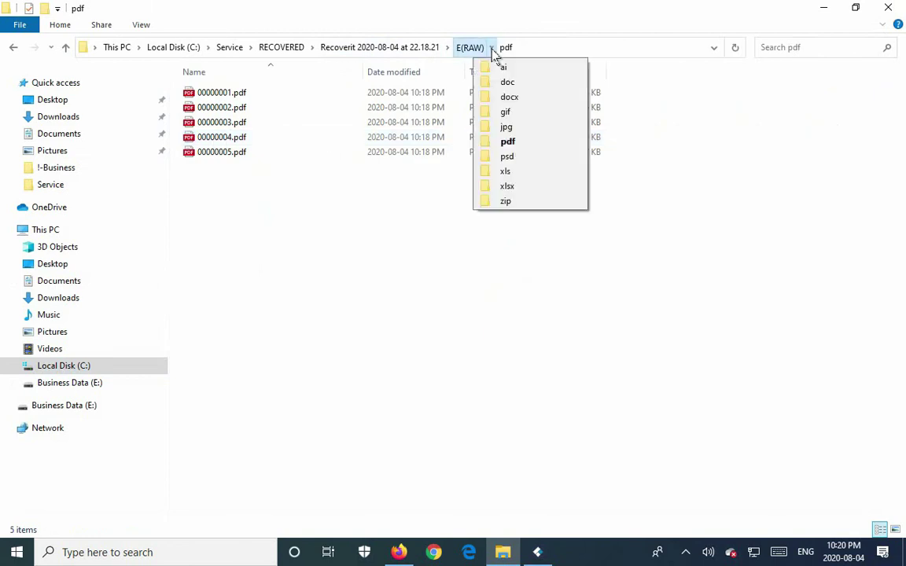
left_click(506, 171)
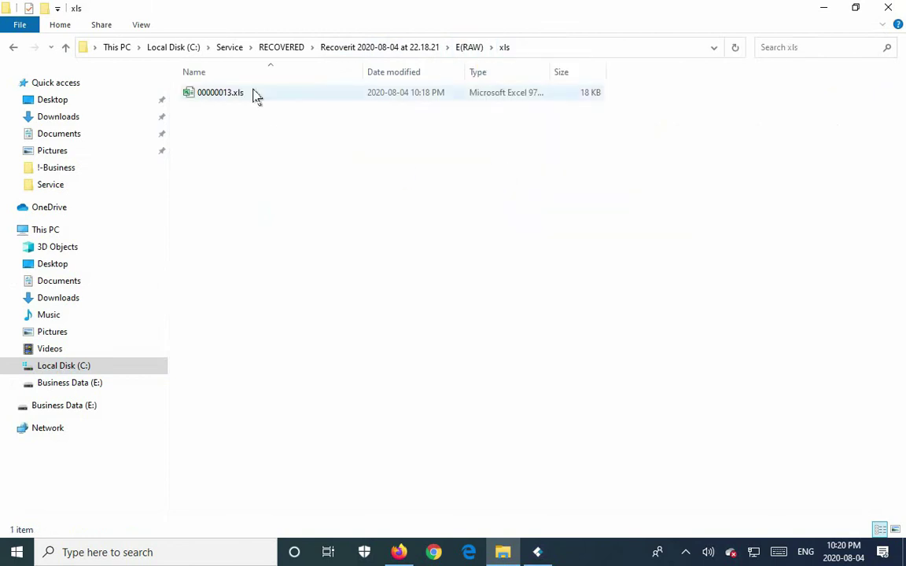
left_click(491, 49)
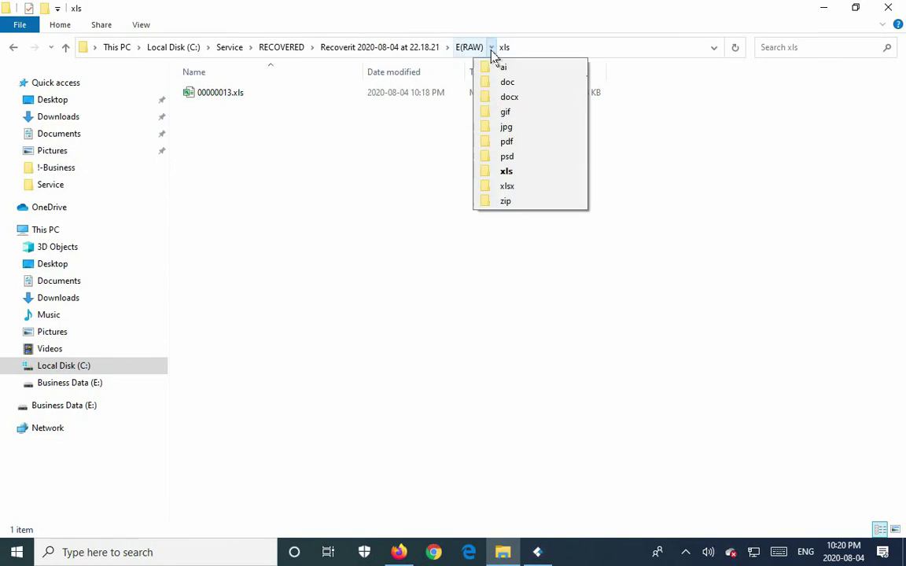
left_click(500, 187)
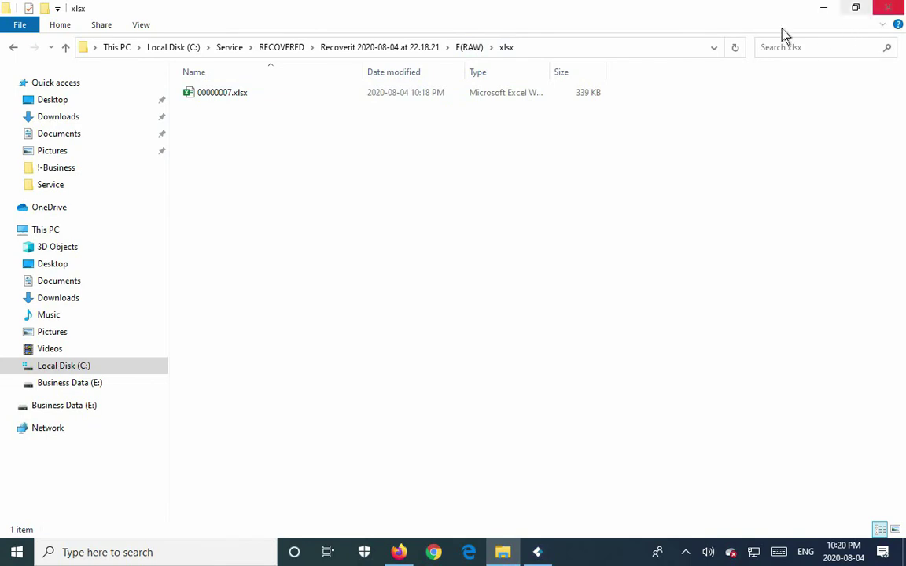
left_click(393, 48)
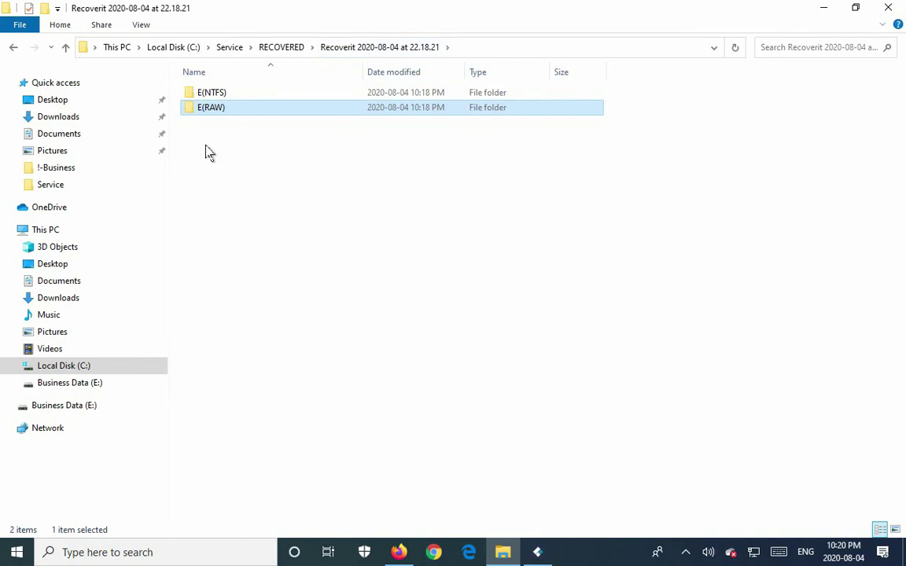
Move PST_Forms, Stock_Photography and Templates from Recycle Bin up into E(NTFS).
double_click(223, 95)
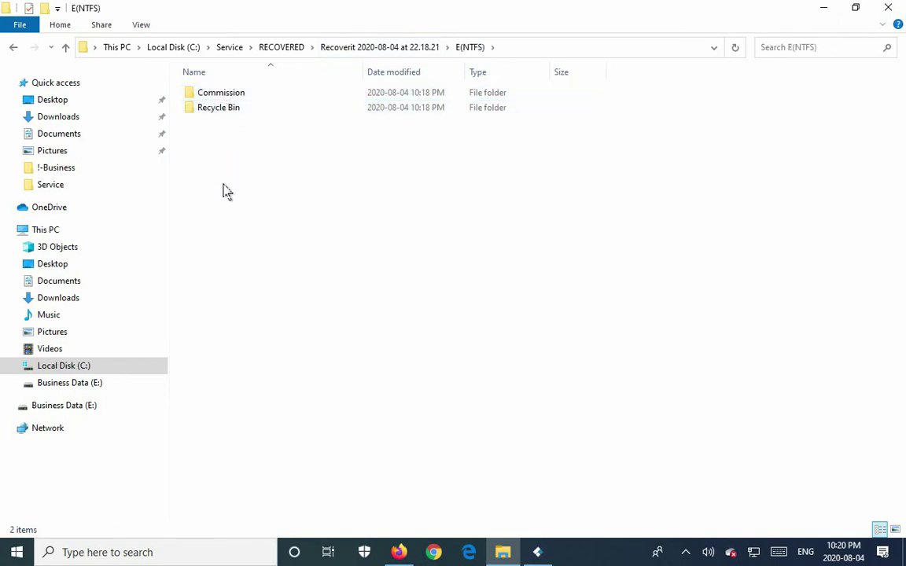
double_click(225, 113)
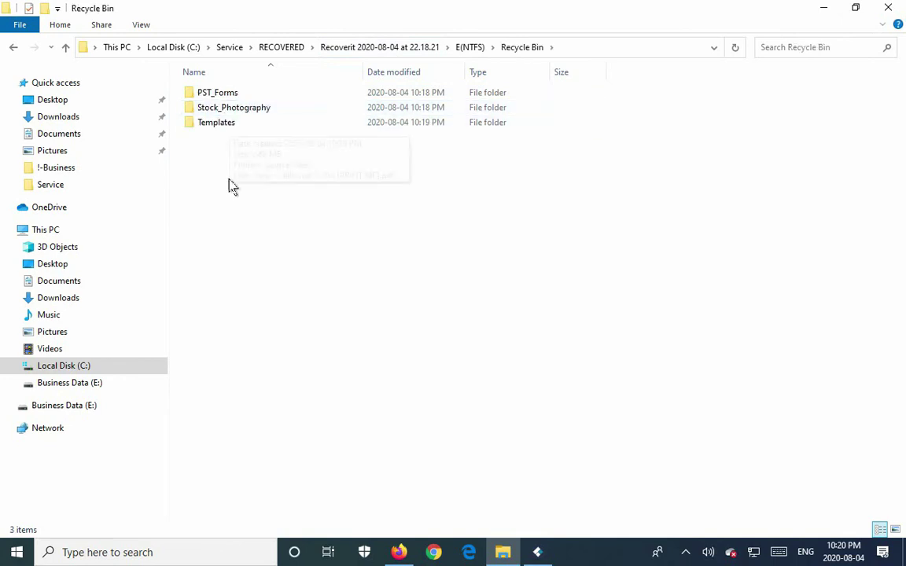
key("ctrl+a")
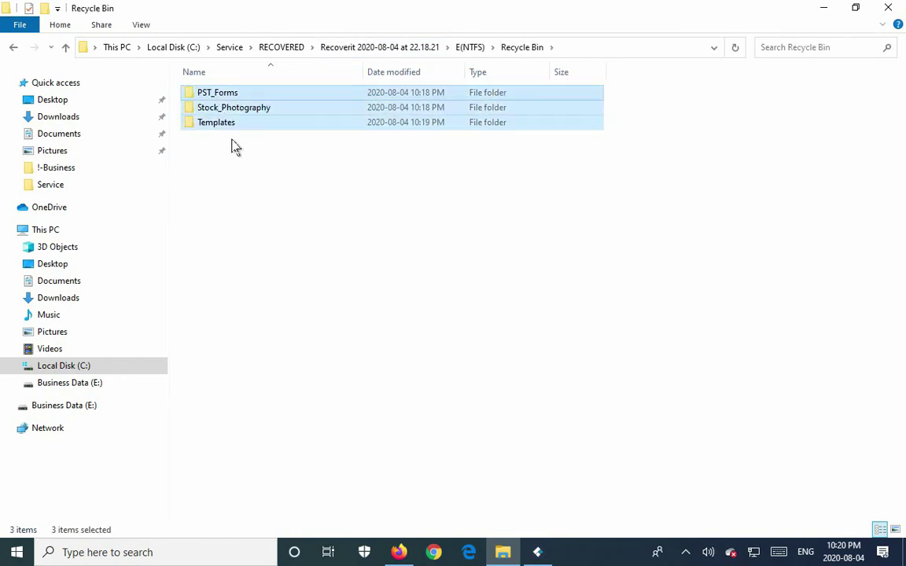
left_click_drag(233, 114, 250, 157)
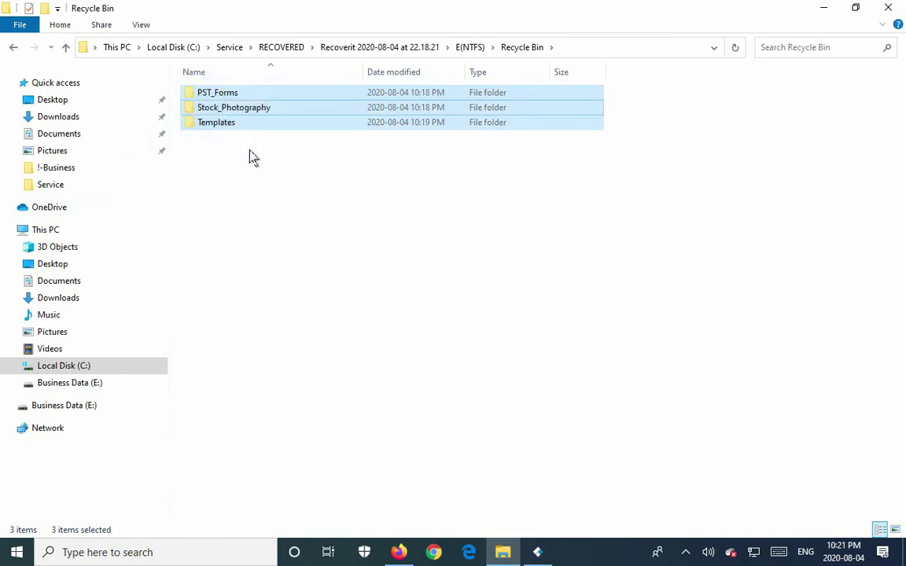
left_click(472, 48)
key("ctrl+v")
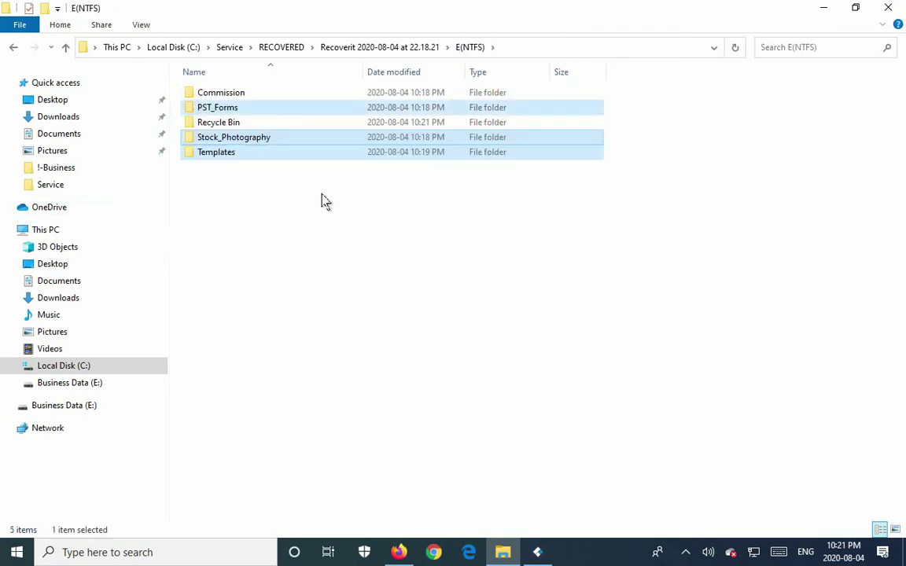
Confirm the Recycle Bin folder is empty and delete it from E(NTFS).
left_click(223, 175)
double_click(228, 126)
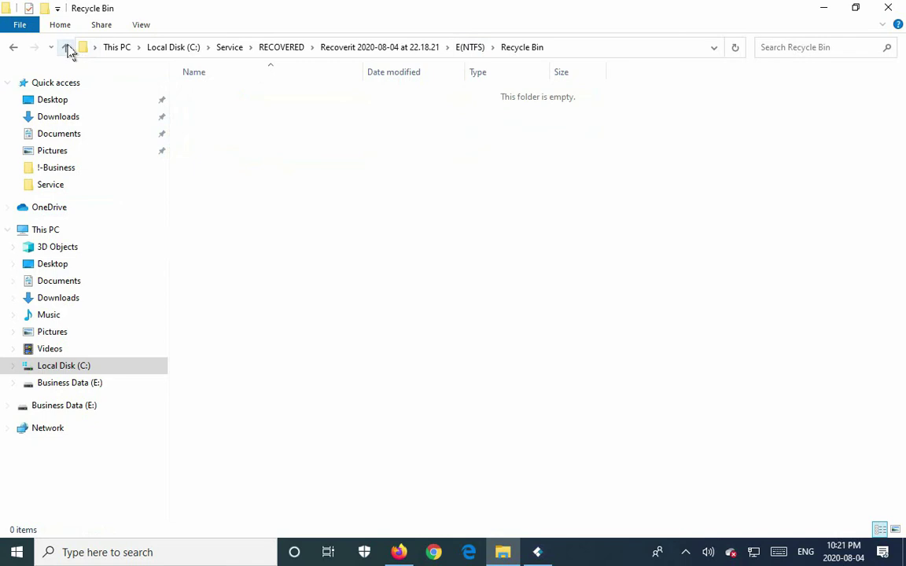
left_click(66, 48)
right_click(213, 130)
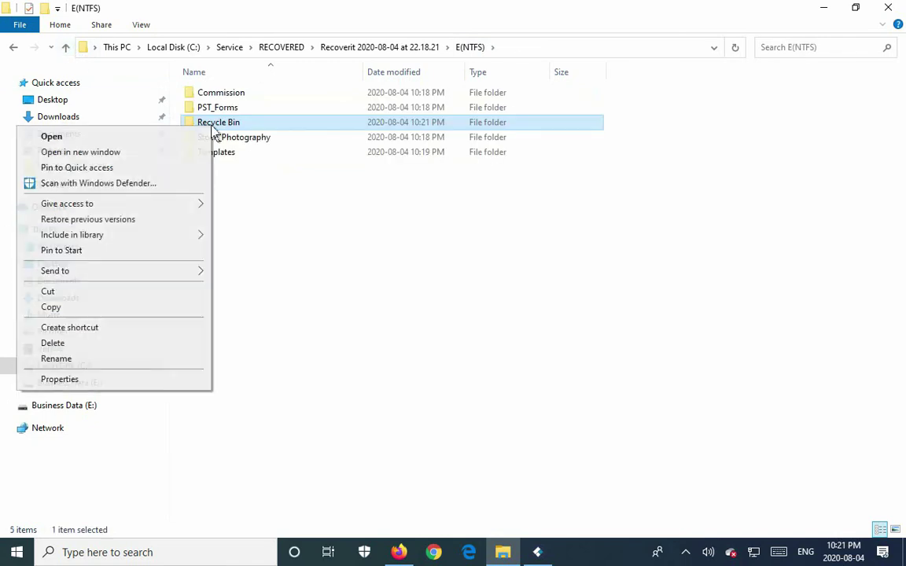
left_click(72, 344)
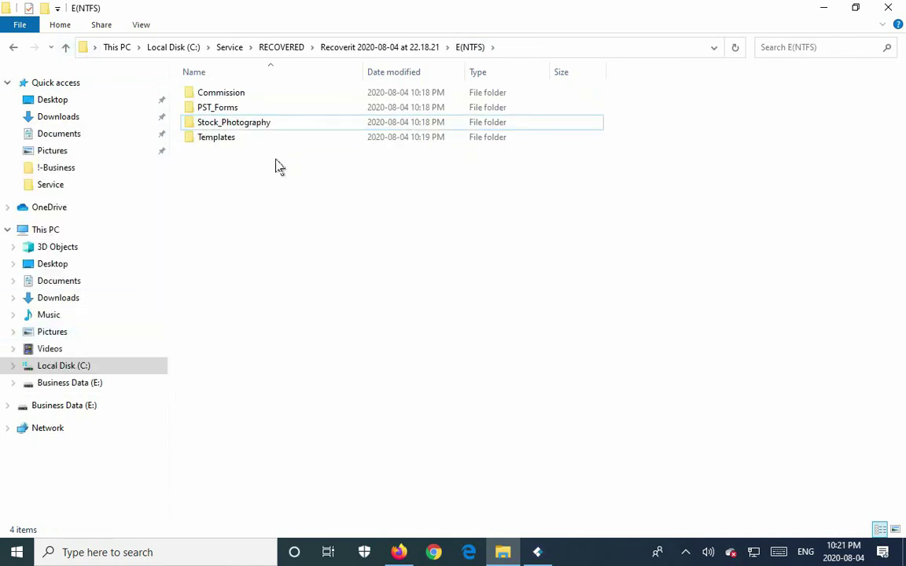